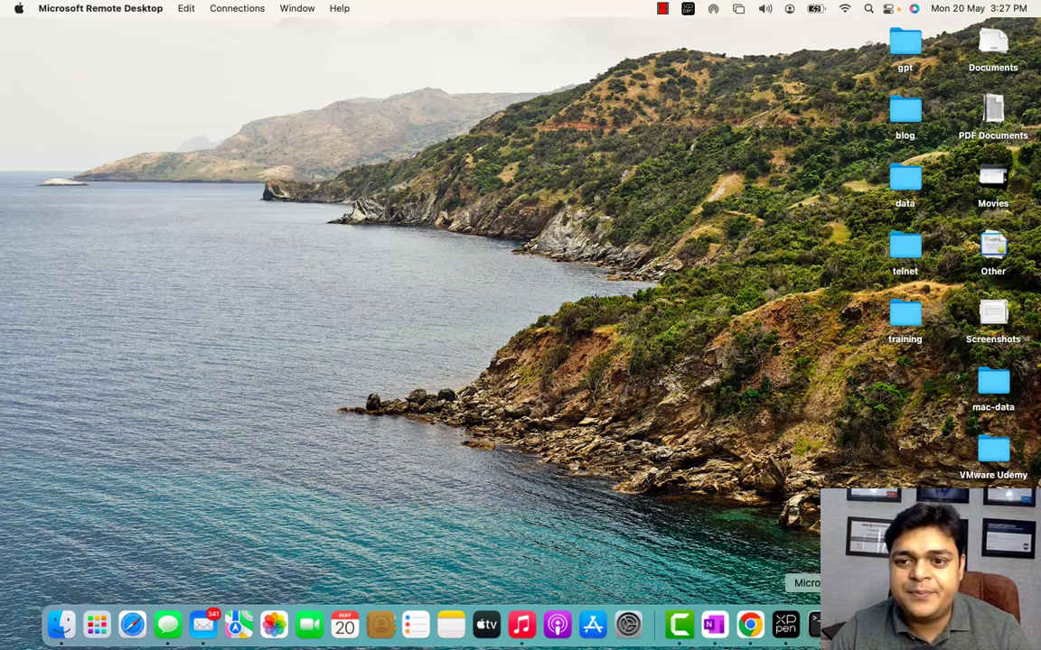
- Sign in to the ADDS virtual machine as CLOUD\Administrator, entering the account password
{"action": "left_click", "coordinate": [835, 623]}
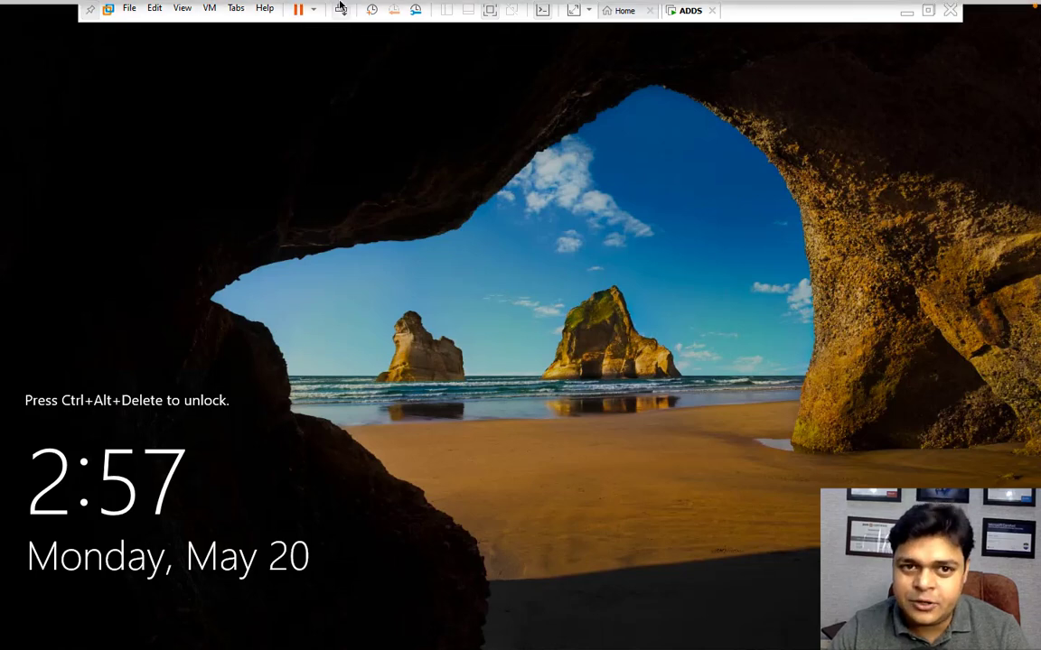
{"action": "left_click", "coordinate": [340, 9]}
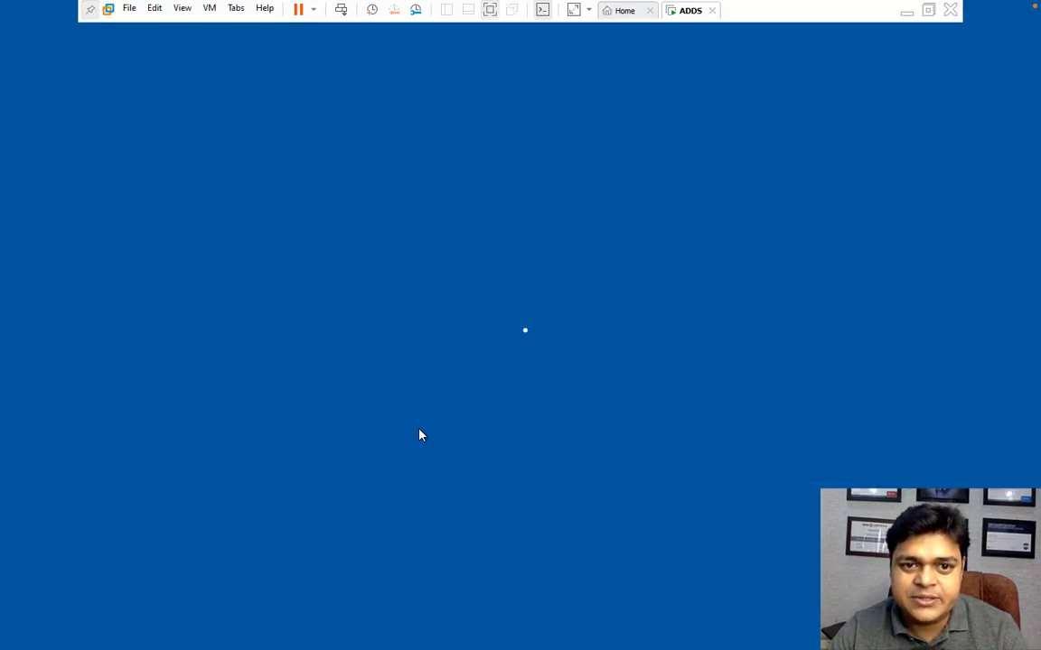
{"action": "type", "text": "•••••"}
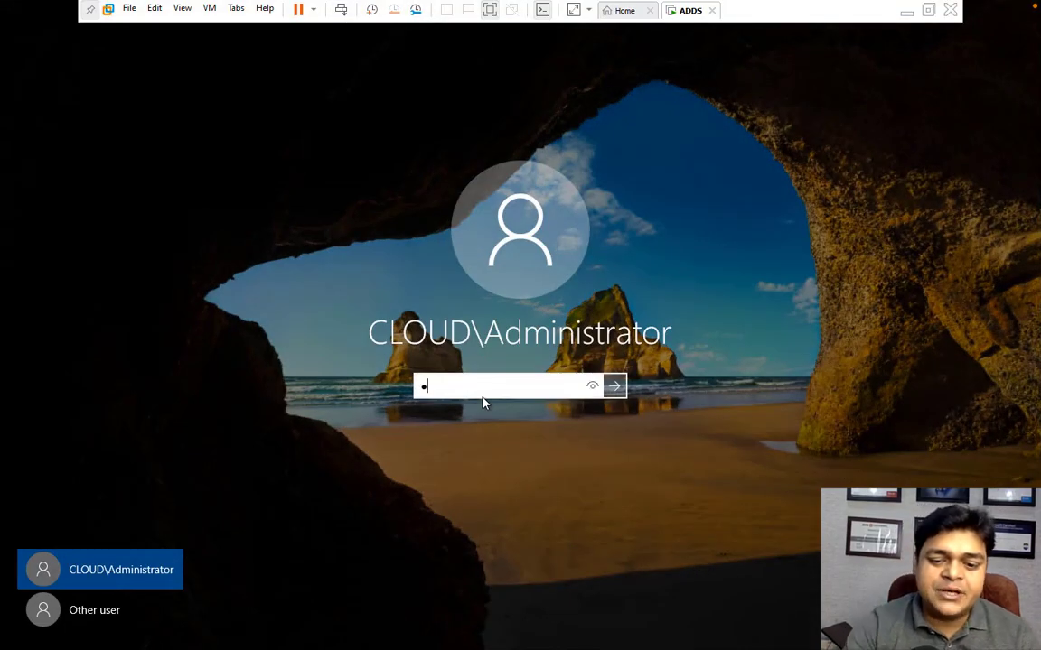
{"action": "type", "text": "•••••"}
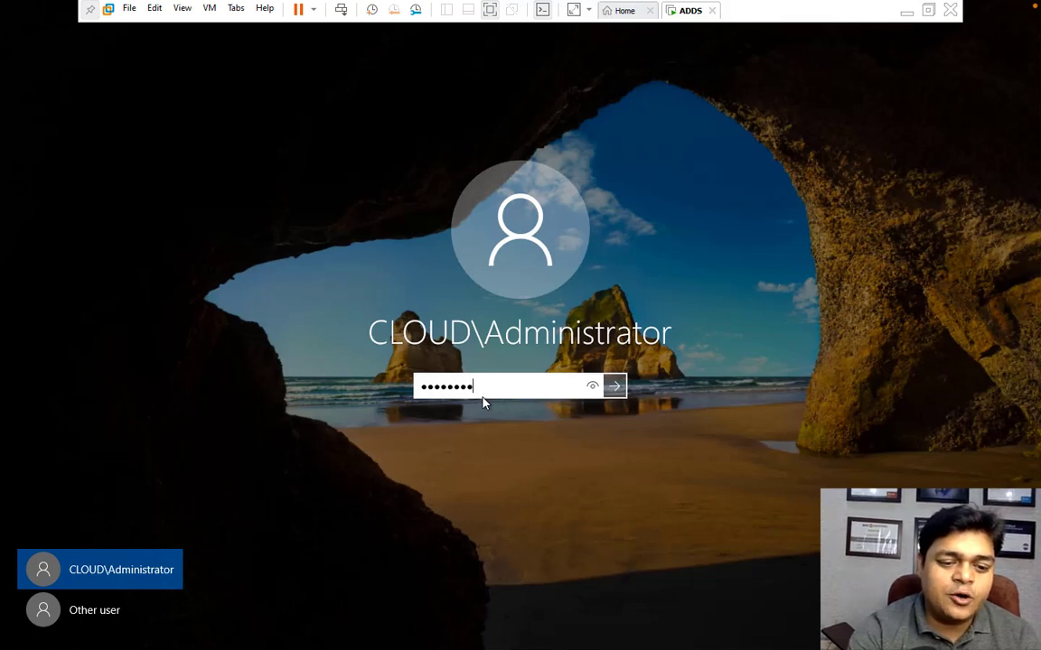
{"action": "key", "text": "Return"}
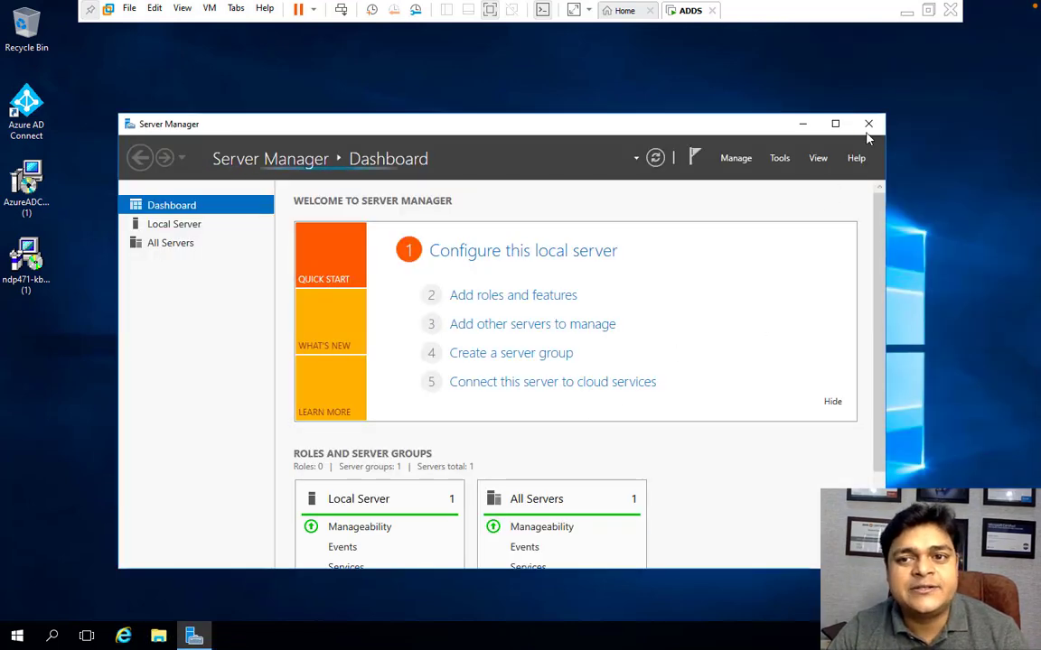
- Open Active Directory Administrative Center from Server Manager, maximized, and select the cloud (local) domain node
{"action": "left_click", "coordinate": [836, 126]}
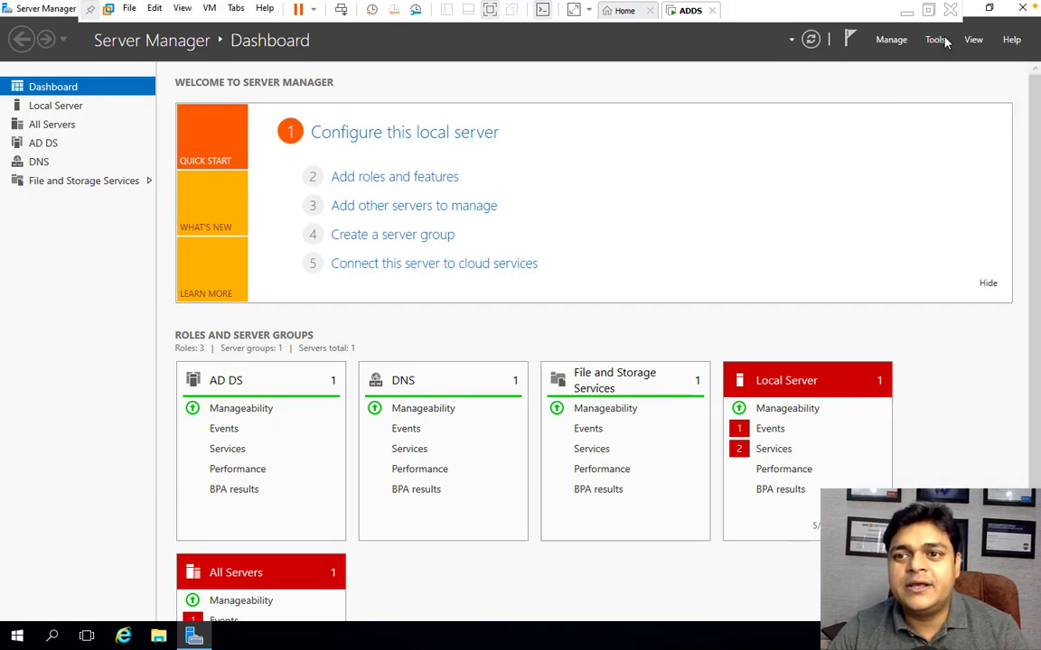
{"action": "left_click", "coordinate": [931, 40]}
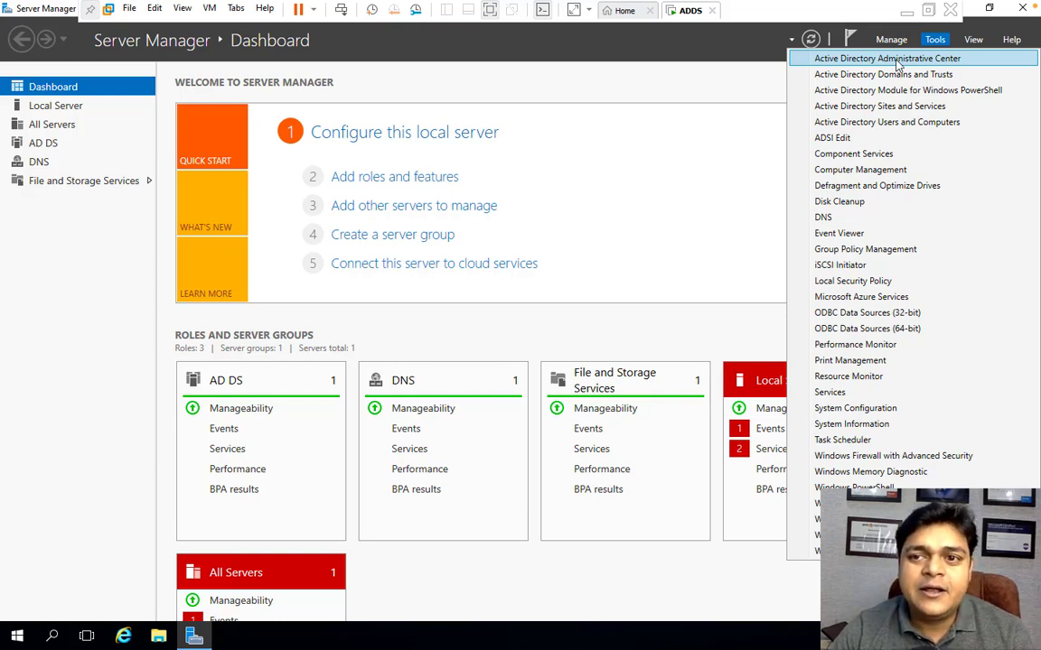
{"action": "left_click", "coordinate": [897, 60]}
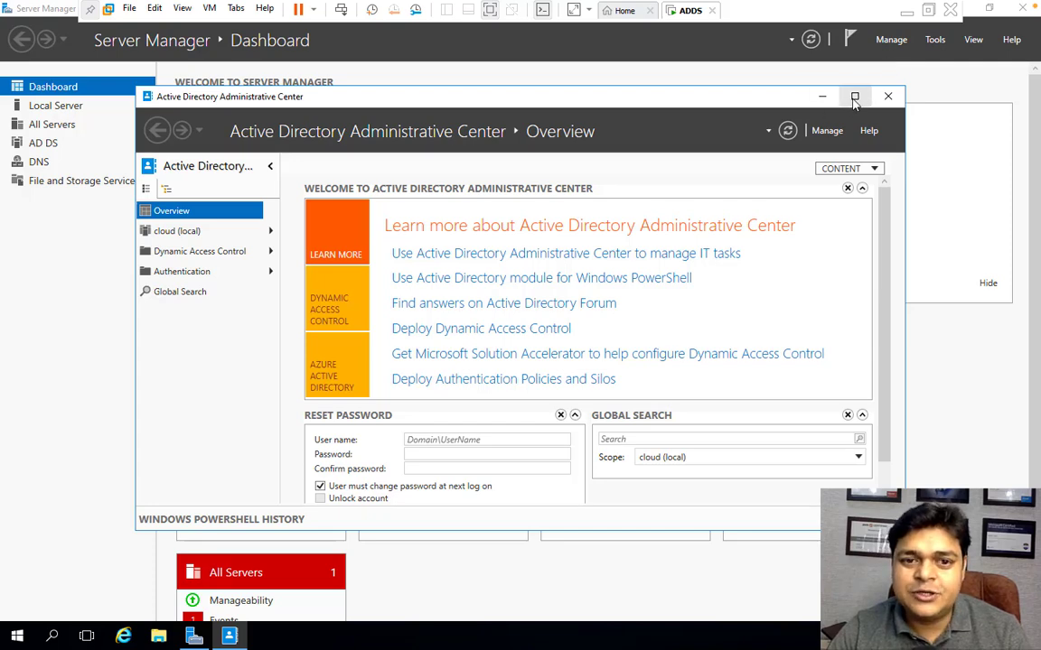
{"action": "left_click", "coordinate": [855, 96]}
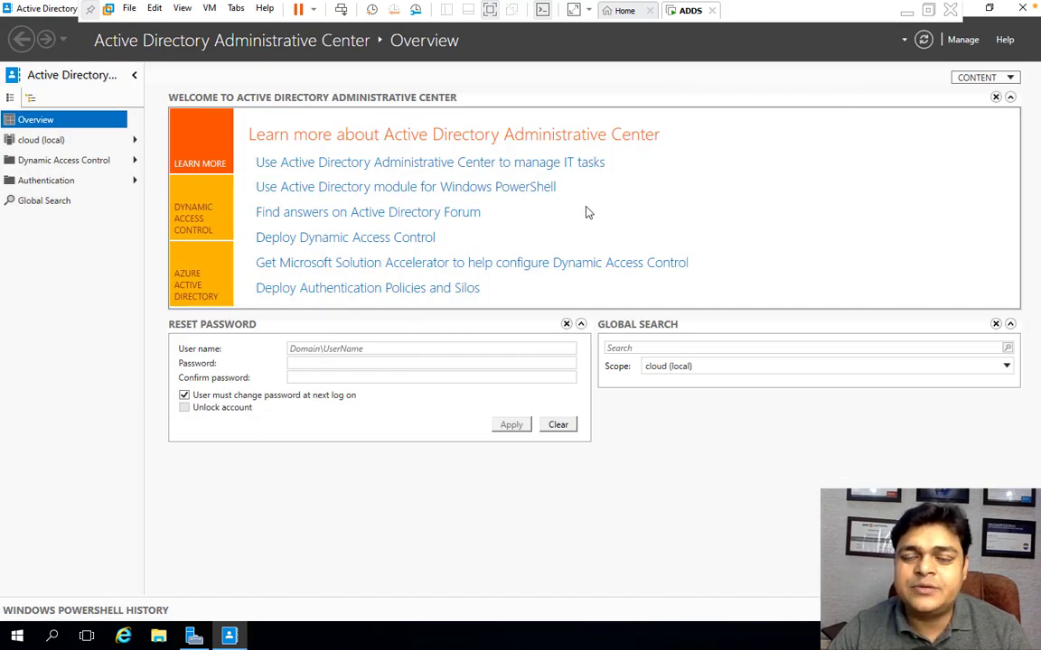
{"action": "left_click", "coordinate": [41, 143]}
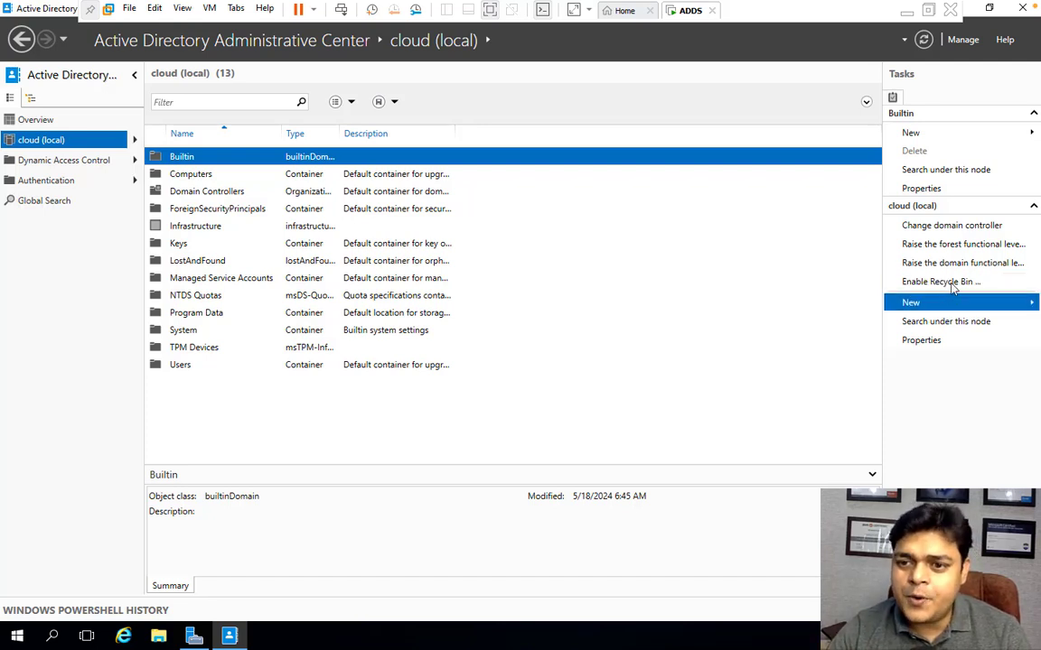
- Try twice to enable the Recycle Bin for the cloud (local) domain, confirming and dismissing each dialog
{"action": "left_click", "coordinate": [949, 283]}
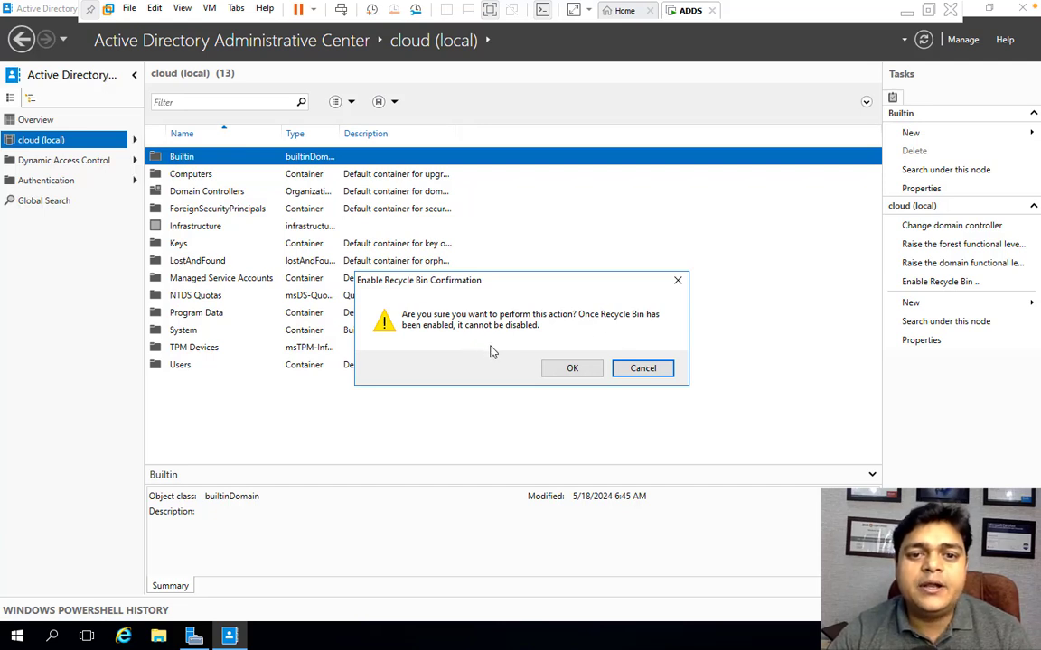
{"action": "left_click", "coordinate": [577, 368]}
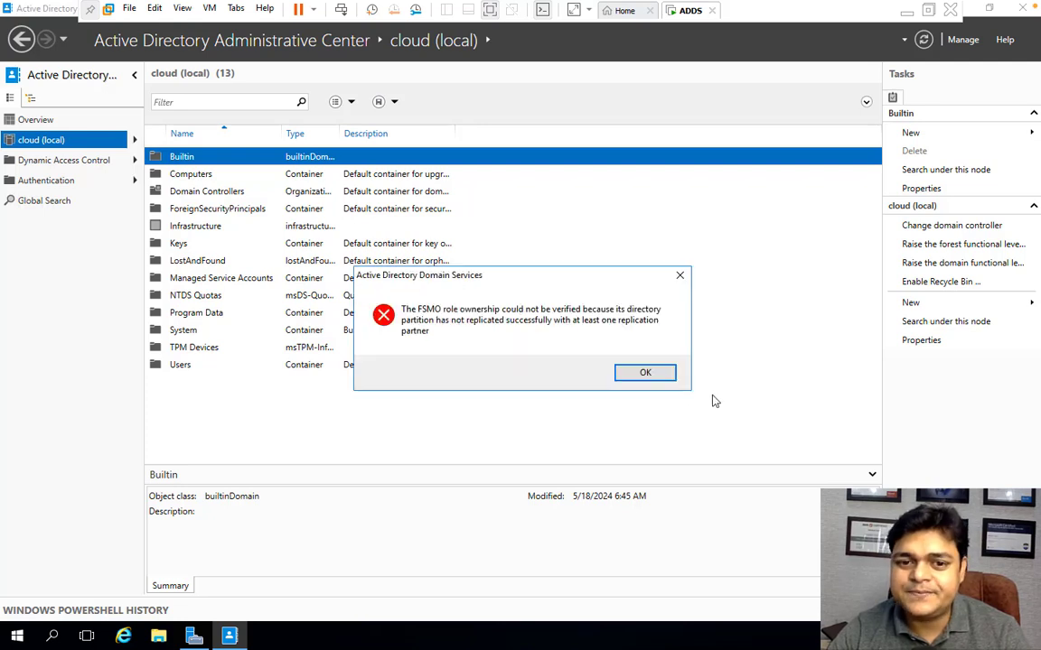
{"action": "left_click", "coordinate": [622, 376]}
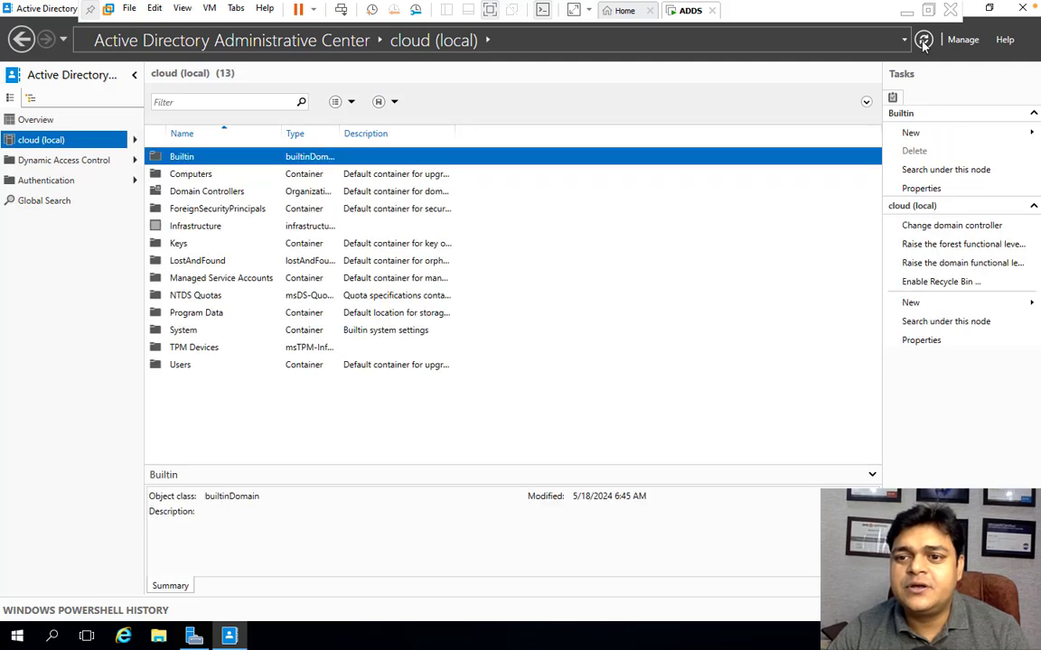
{"action": "left_click", "coordinate": [930, 287]}
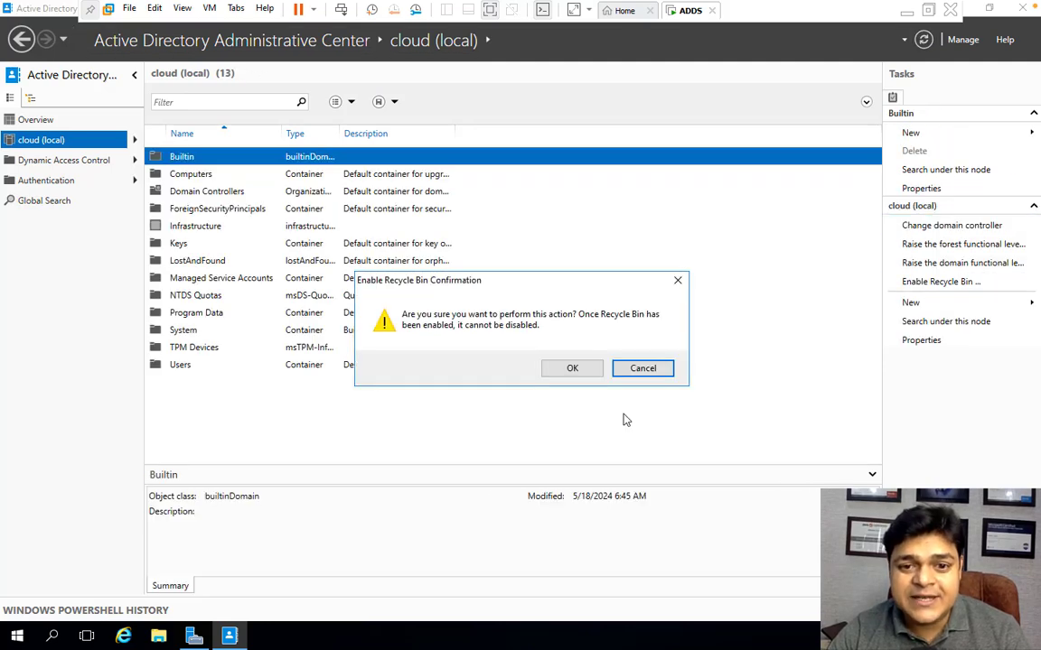
{"action": "left_click", "coordinate": [569, 374]}
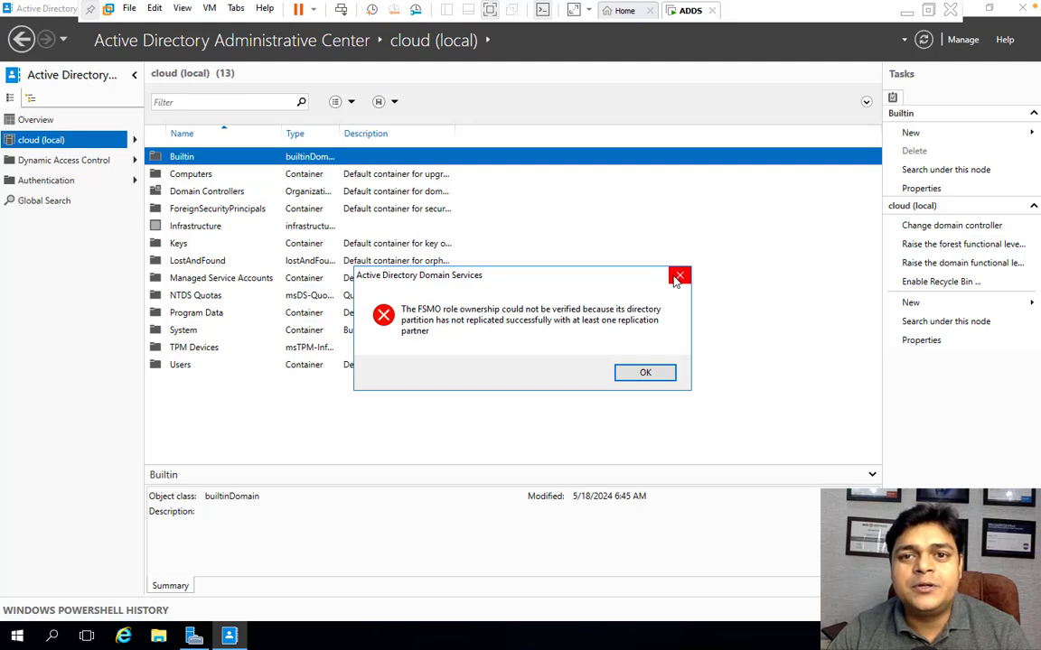
{"action": "left_click", "coordinate": [646, 371]}
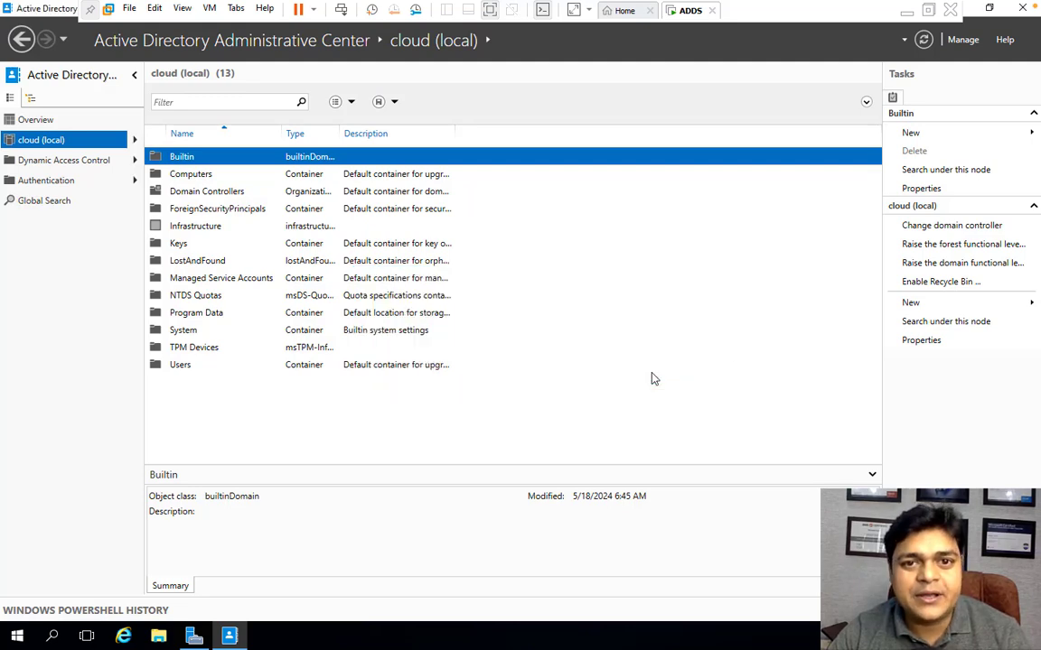
- Power on the ADC virtual machine from the Workstation library and return to the ADDS machine
{"action": "left_click", "coordinate": [623, 14]}
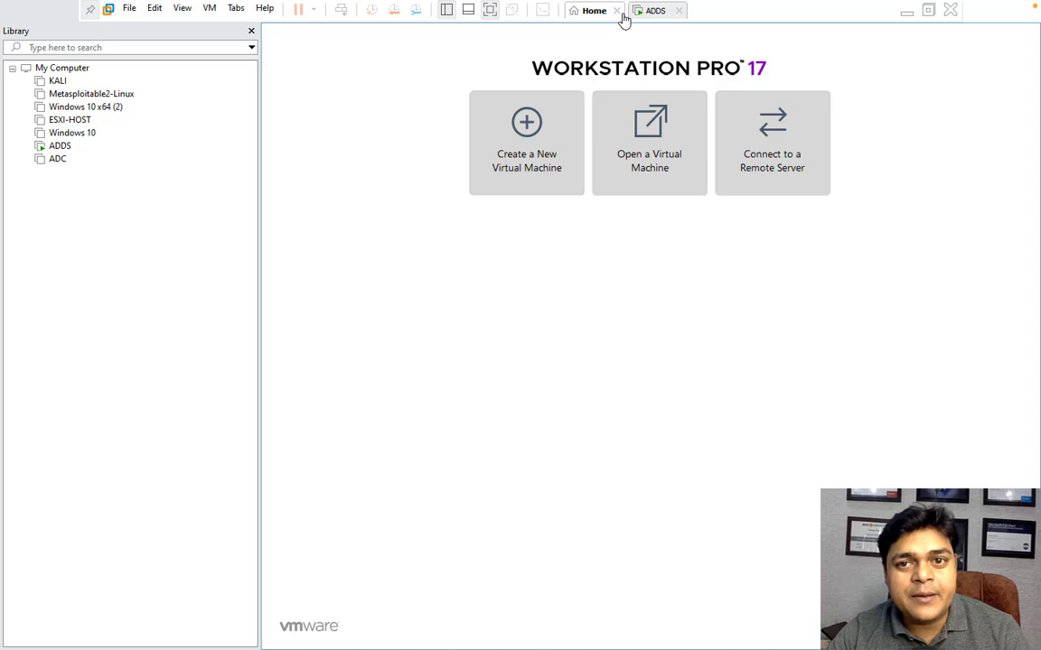
{"action": "left_click", "coordinate": [57, 161]}
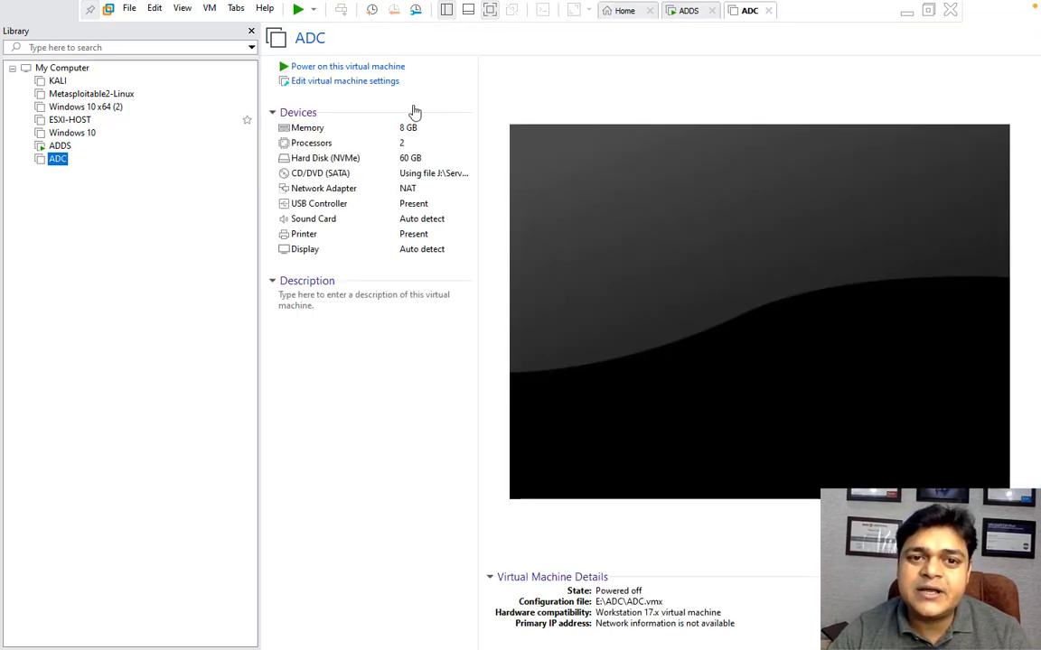
{"action": "left_click", "coordinate": [379, 68]}
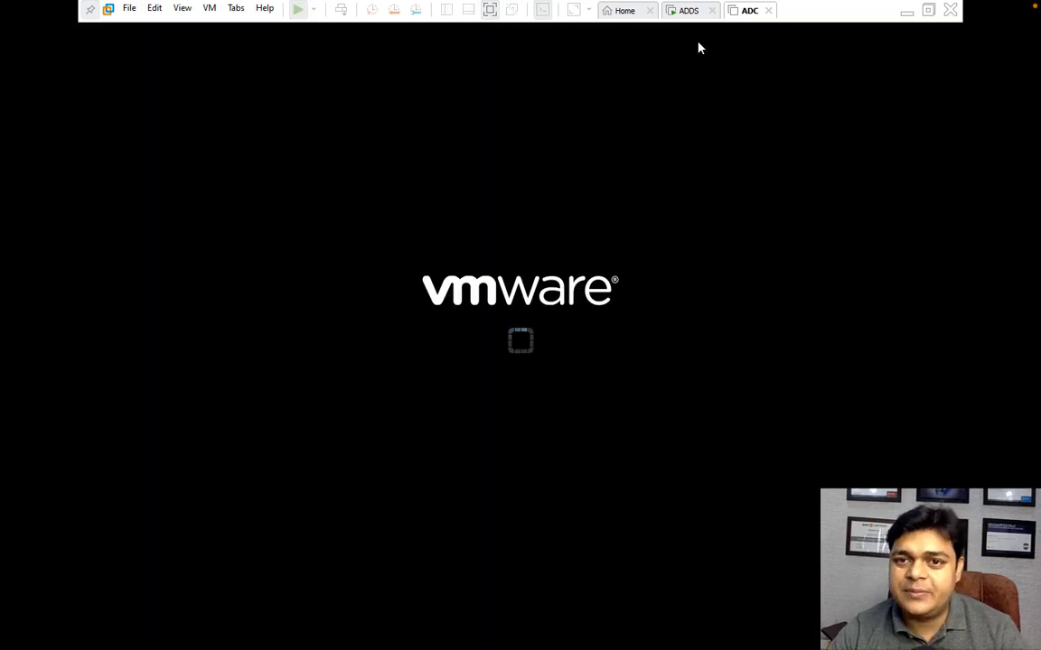
{"action": "left_click", "coordinate": [688, 12]}
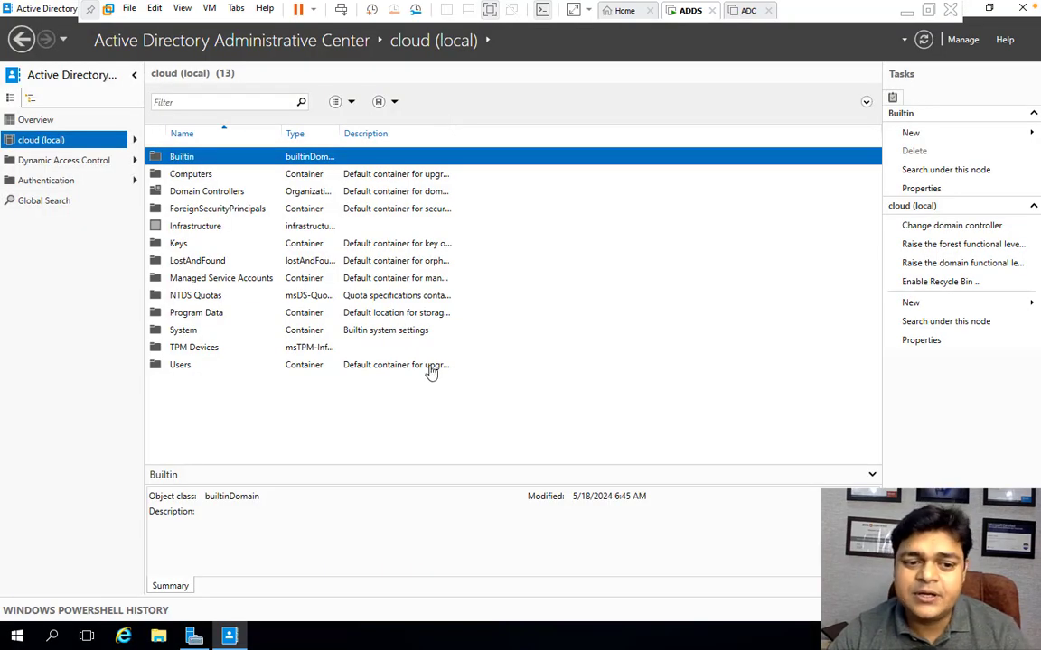
- Open a Command Prompt through Run with cmd and run netdom query fsmo to list the FSMO role holders
{"action": "right_click", "coordinate": [16, 636]}
{"action": "left_click", "coordinate": [25, 561]}
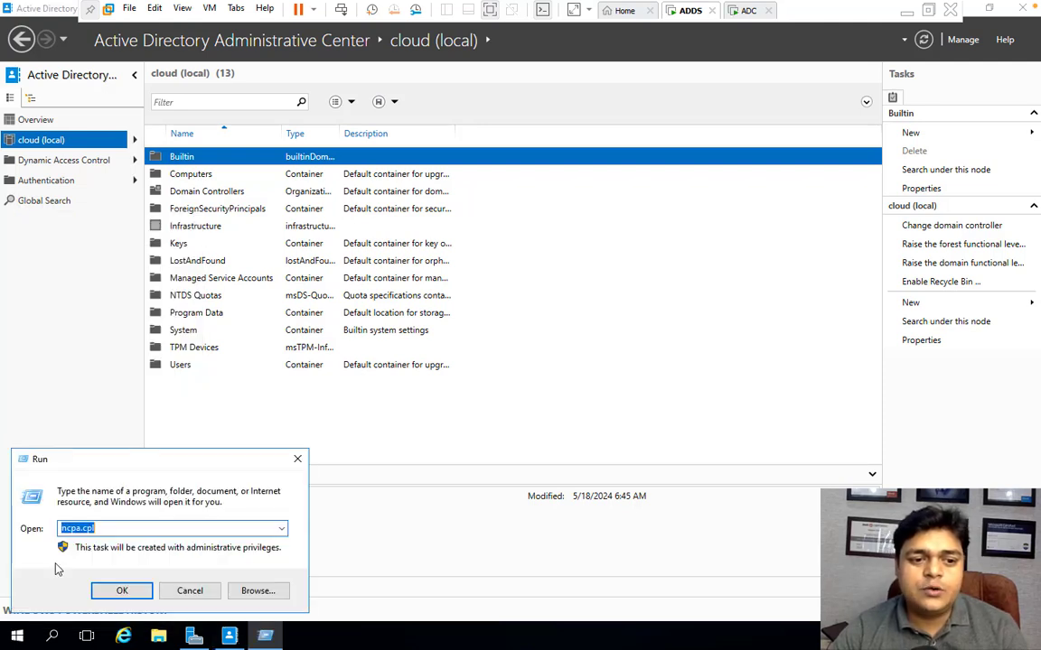
{"action": "key", "text": "BackSpace"}
{"action": "type", "text": "cm"}
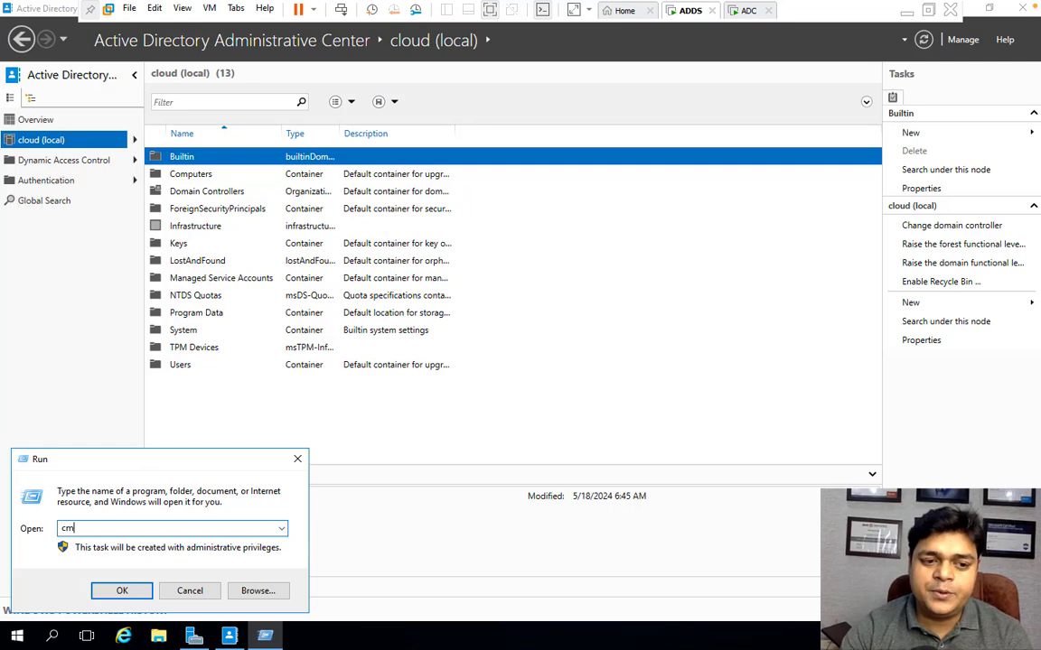
{"action": "type", "text": "d"}
{"action": "key", "text": "Return"}
{"action": "type", "text": "n"}
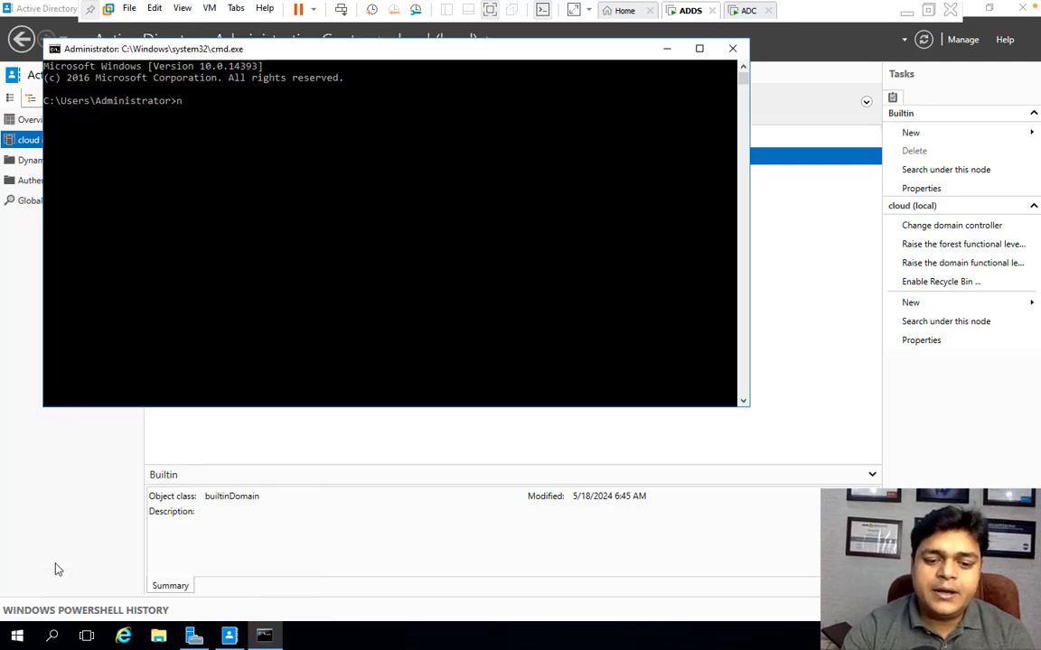
{"action": "type", "text": "et"}
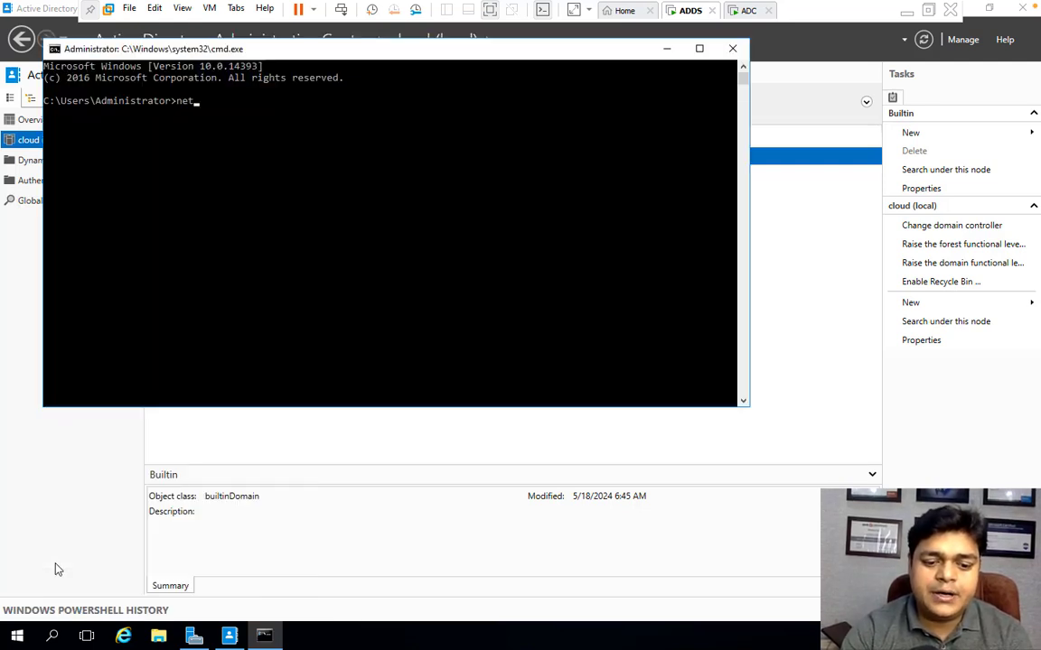
{"action": "type", "text": "tdom quer"}
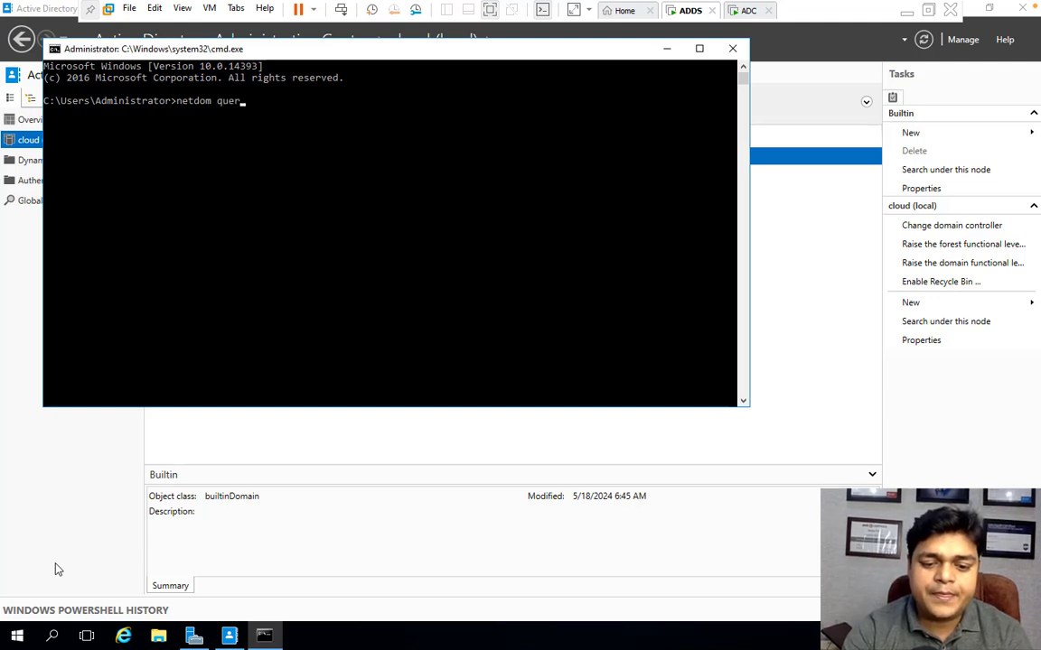
{"action": "type", "text": "y fsmo"}
{"action": "key", "text": "Return"}
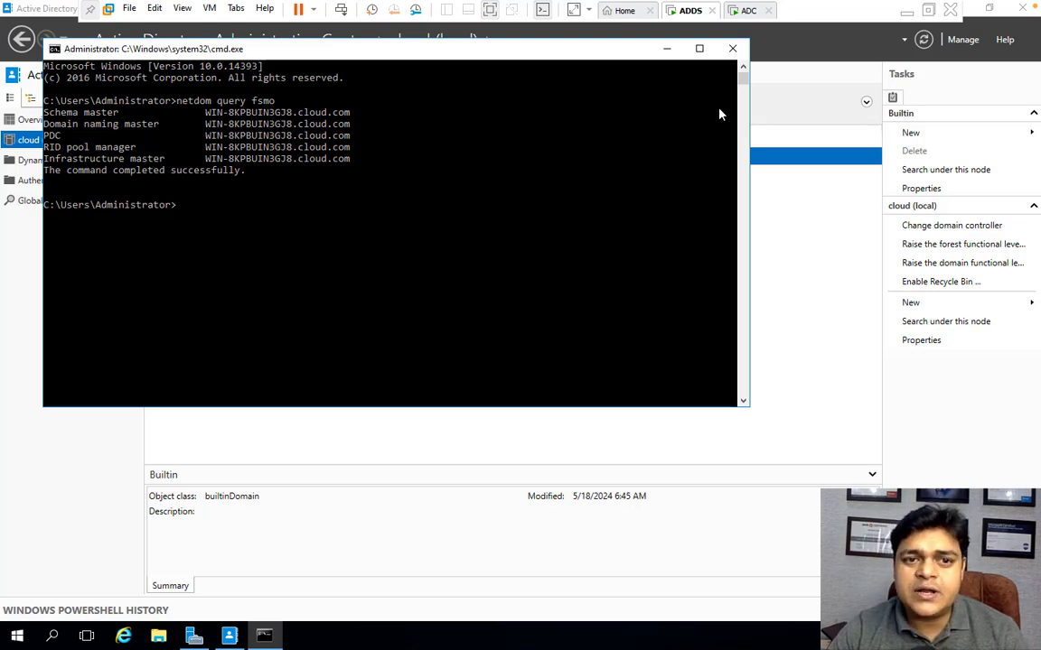
- Close the Command Prompt and try again to enable the Recycle Bin, dismissing the resulting dialog
{"action": "left_click", "coordinate": [734, 49]}
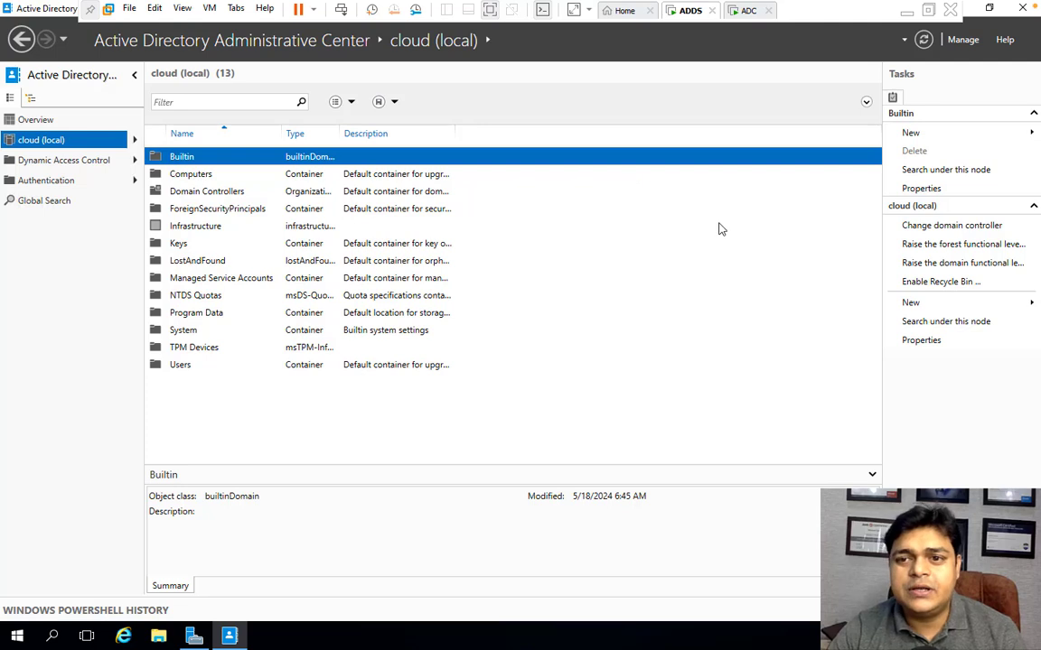
{"action": "left_click", "coordinate": [944, 283]}
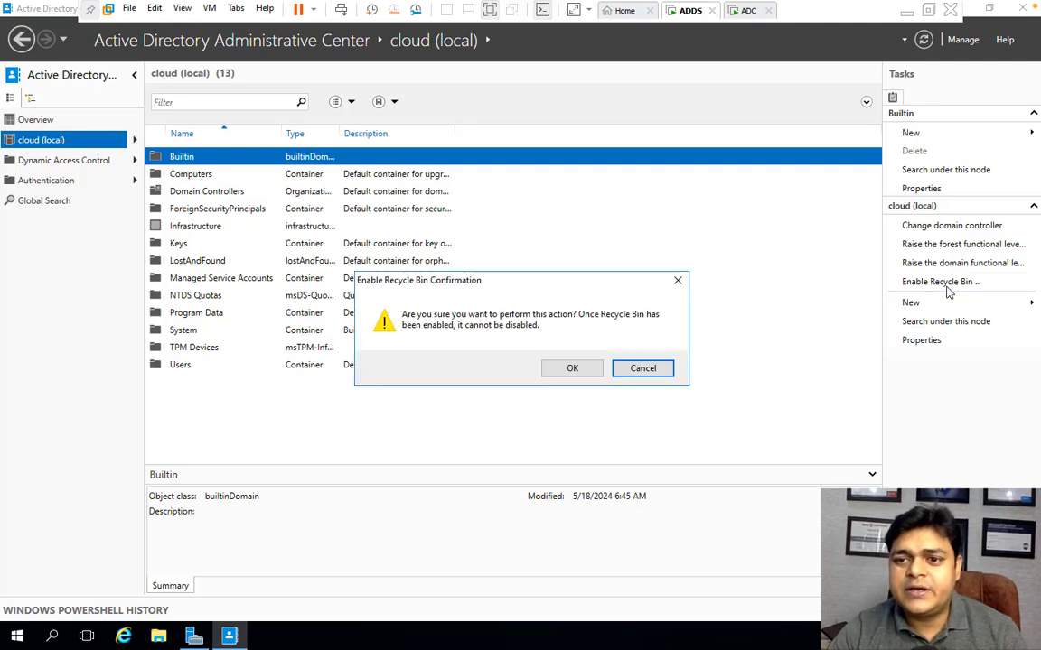
{"action": "left_click", "coordinate": [572, 369]}
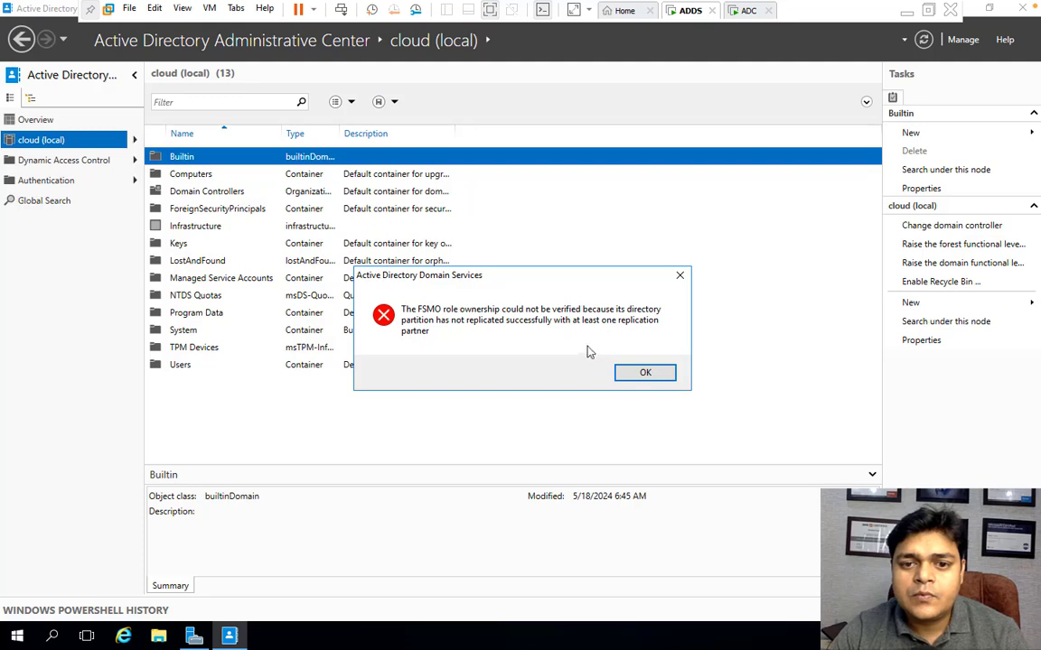
{"action": "left_click", "coordinate": [630, 373]}
- Check the ADC machine's boot progress, then refresh the Administrative Center view on ADDS
{"action": "left_click", "coordinate": [748, 13]}
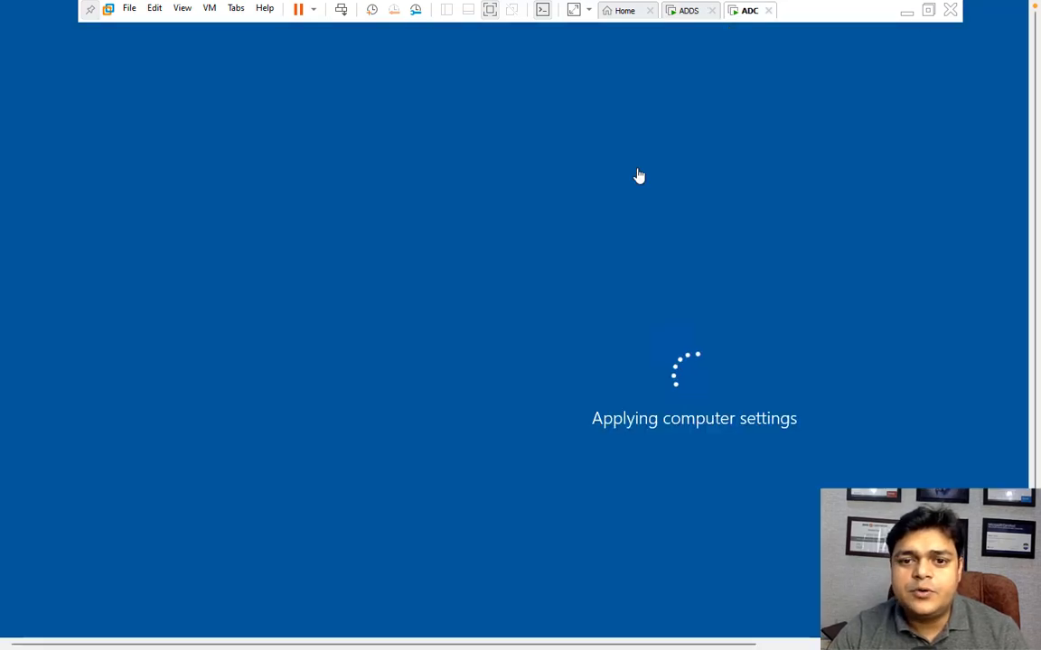
{"action": "left_click", "coordinate": [692, 13]}
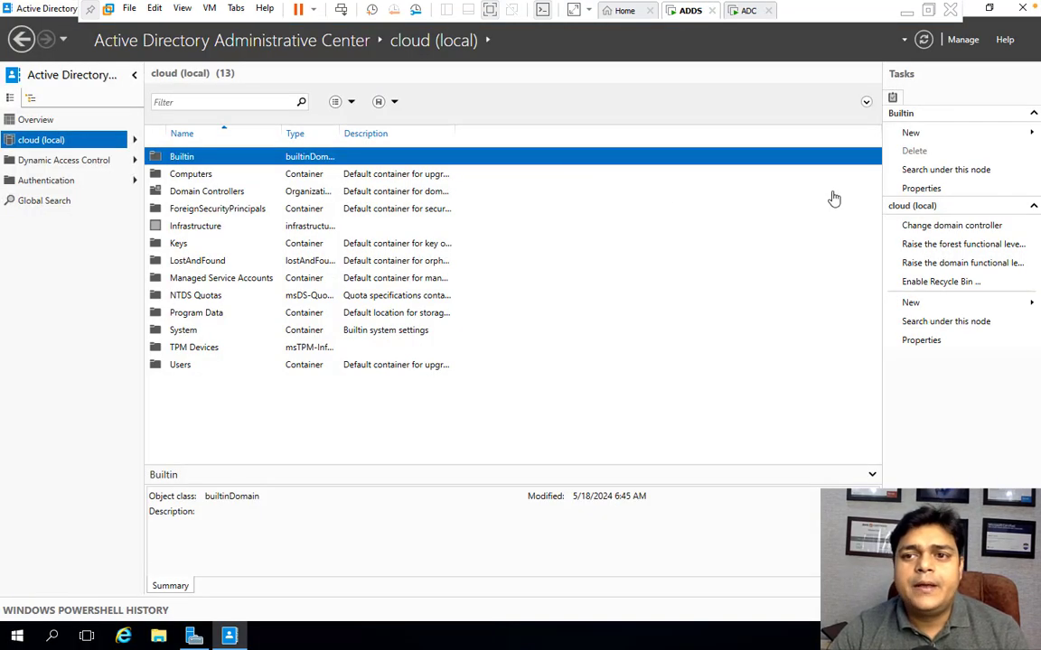
{"action": "left_click", "coordinate": [924, 42]}
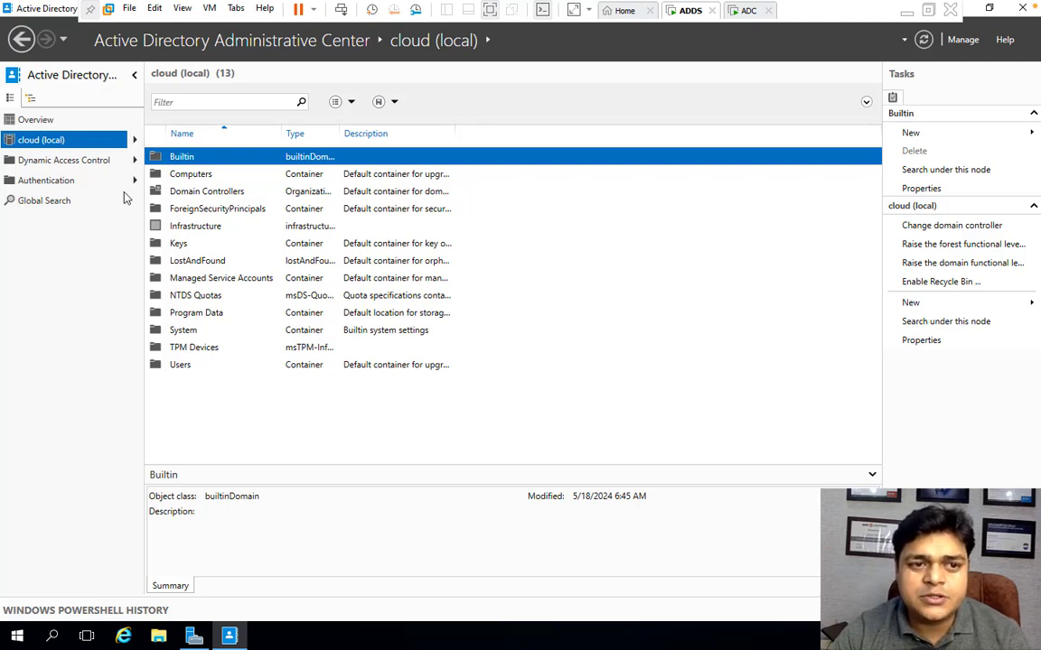
- Open the System container and select the Password Settings Container, scrolling through the list
{"action": "double_click", "coordinate": [182, 330]}
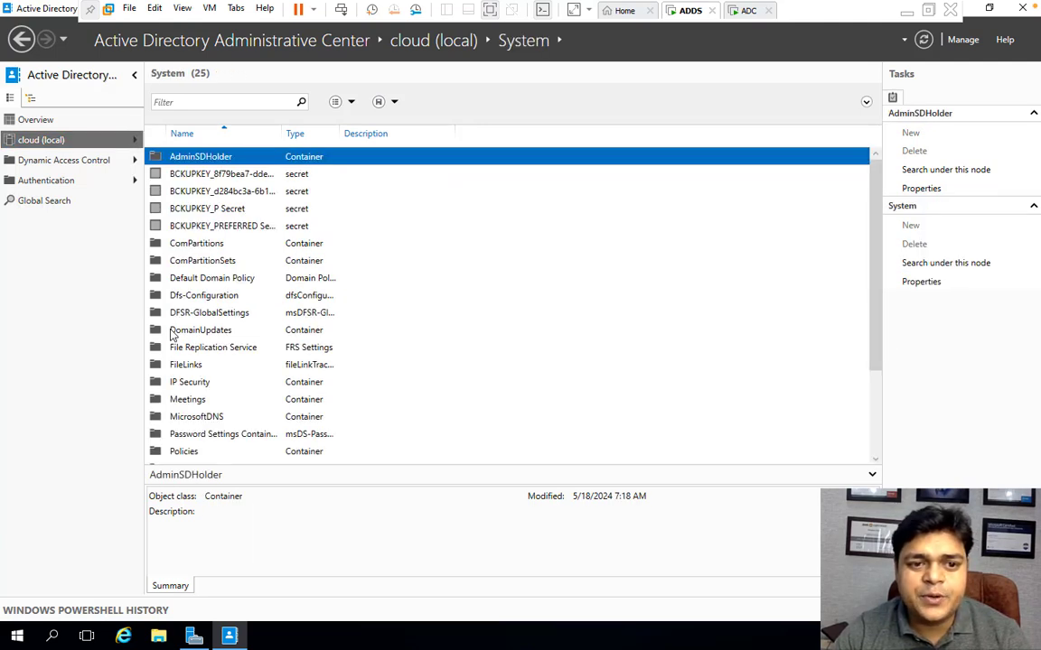
{"action": "left_click", "coordinate": [207, 435]}
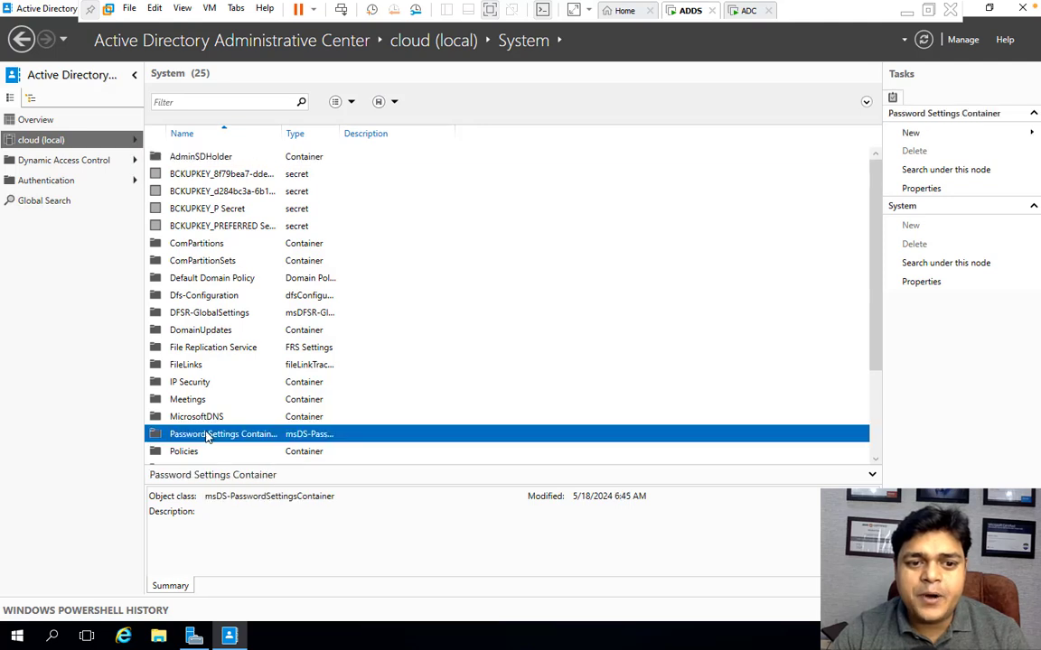
{"action": "scroll", "coordinate": [287, 384], "scroll_direction": "down", "scroll_amount": 1}
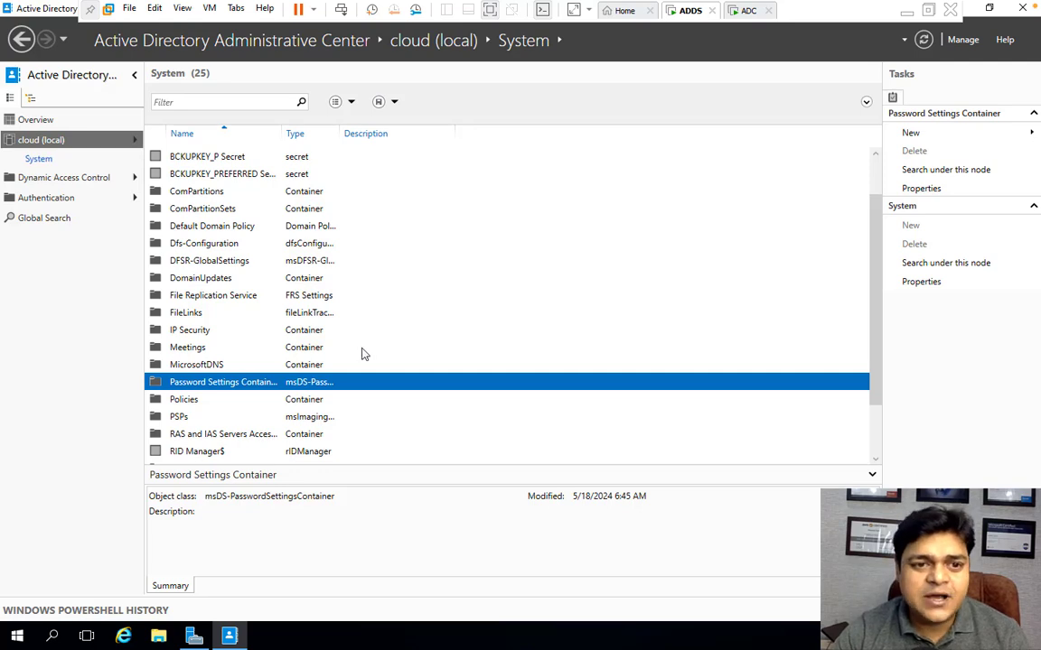
- Open the Password Settings Container and start creating new Password Settings
{"action": "double_click", "coordinate": [216, 385]}
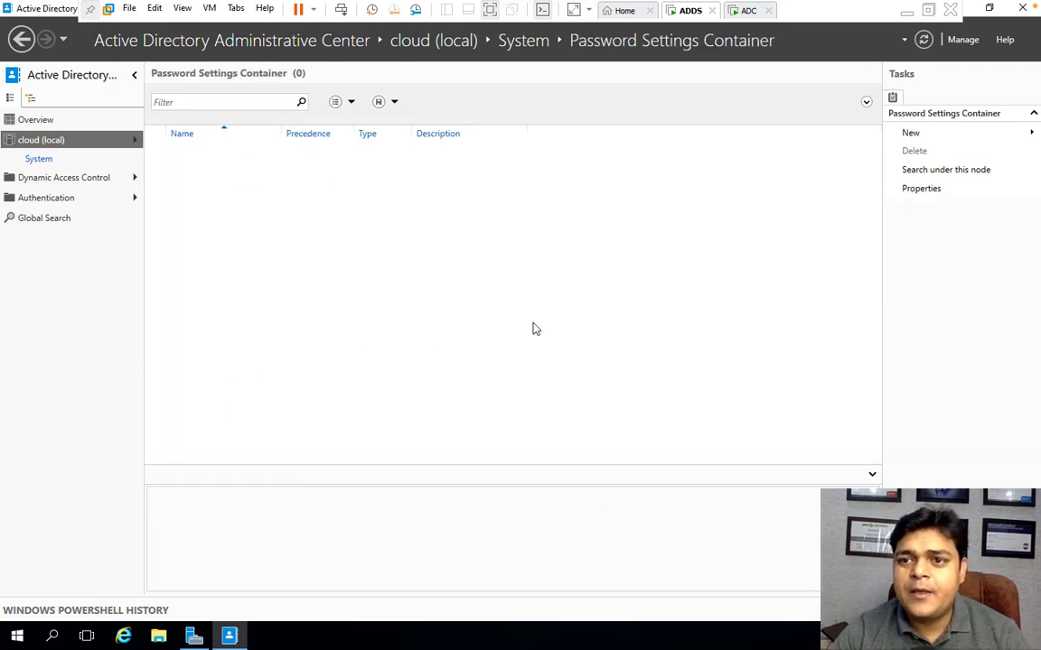
{"action": "left_click", "coordinate": [918, 133]}
{"action": "left_click", "coordinate": [828, 133]}
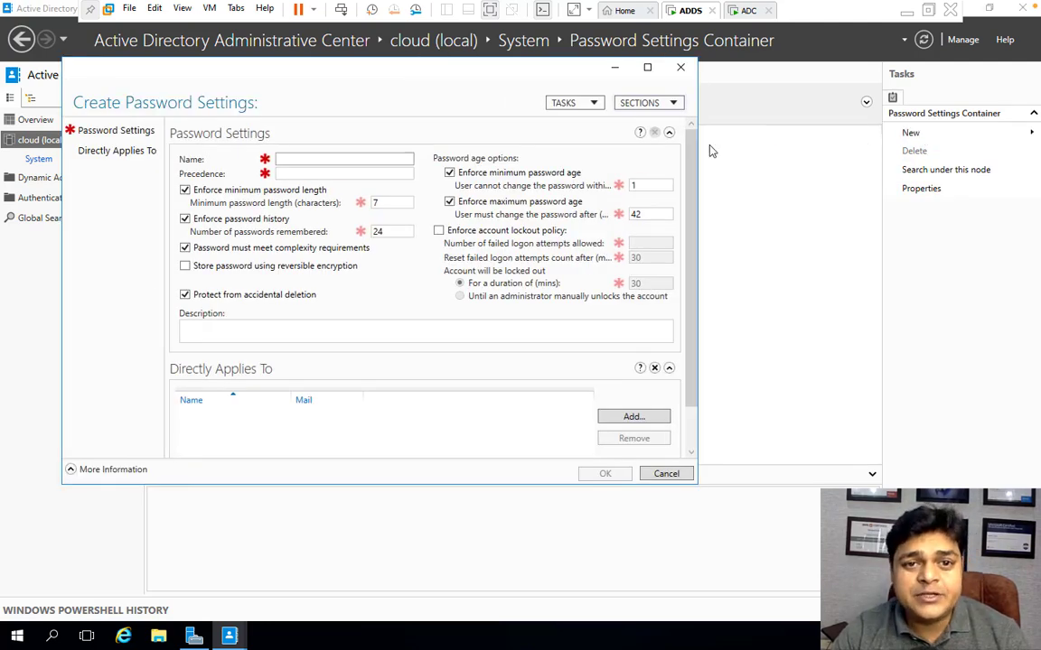
{"action": "left_click_drag", "start_coordinate": [383, 78], "coordinate": [421, 154]}
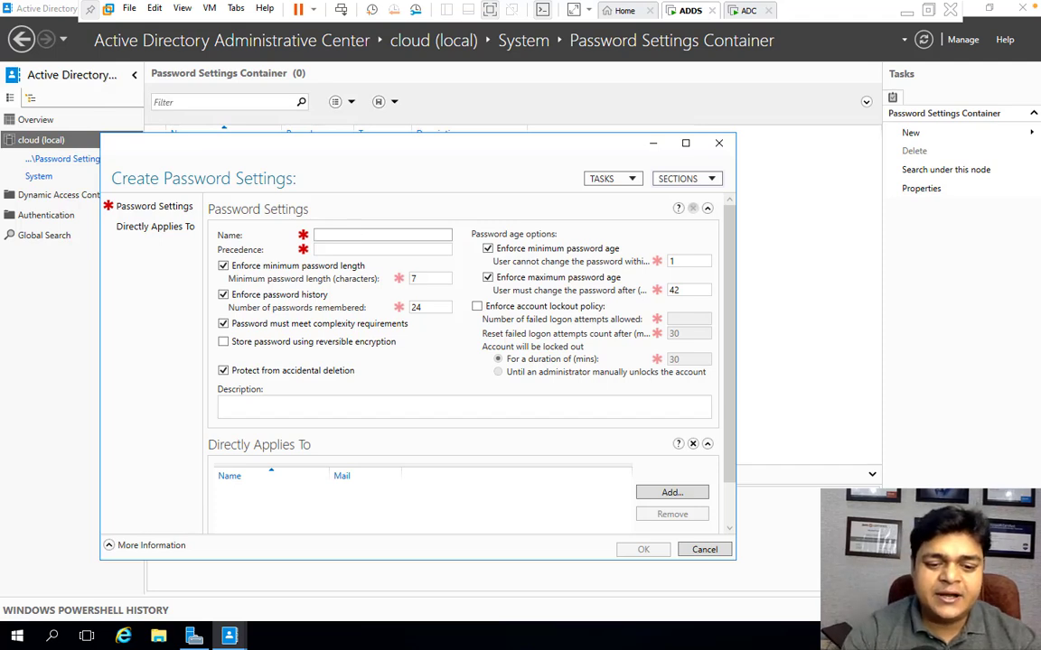
- Name the password settings Demo-policy and set its precedence to 1
{"action": "type", "text": "Demo="}
{"action": "key", "text": "BackSpace"}
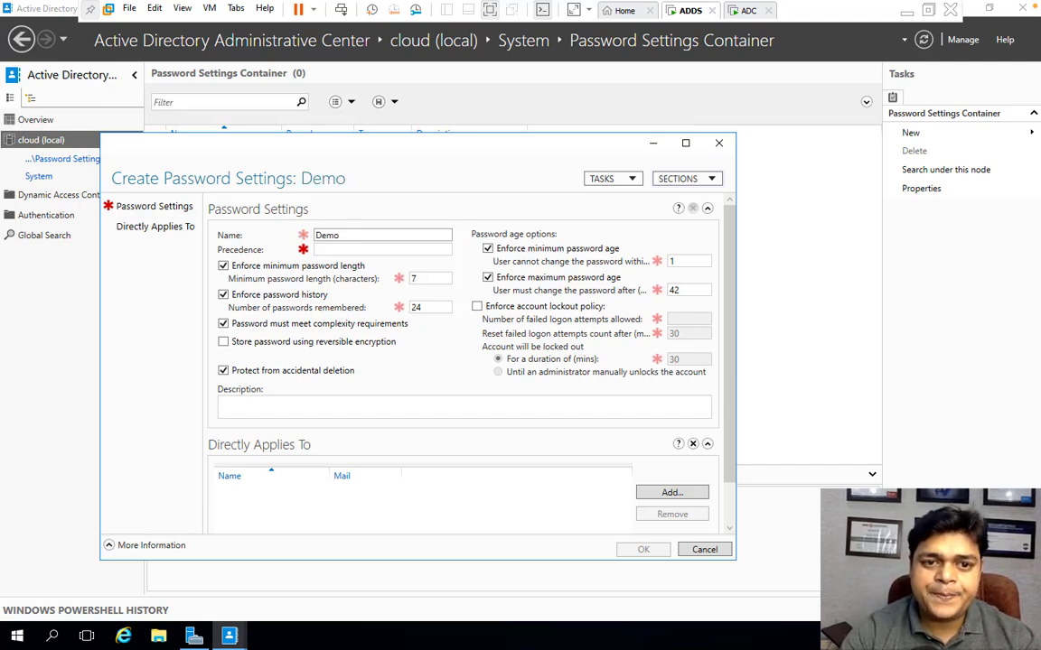
{"action": "type", "text": "-p"}
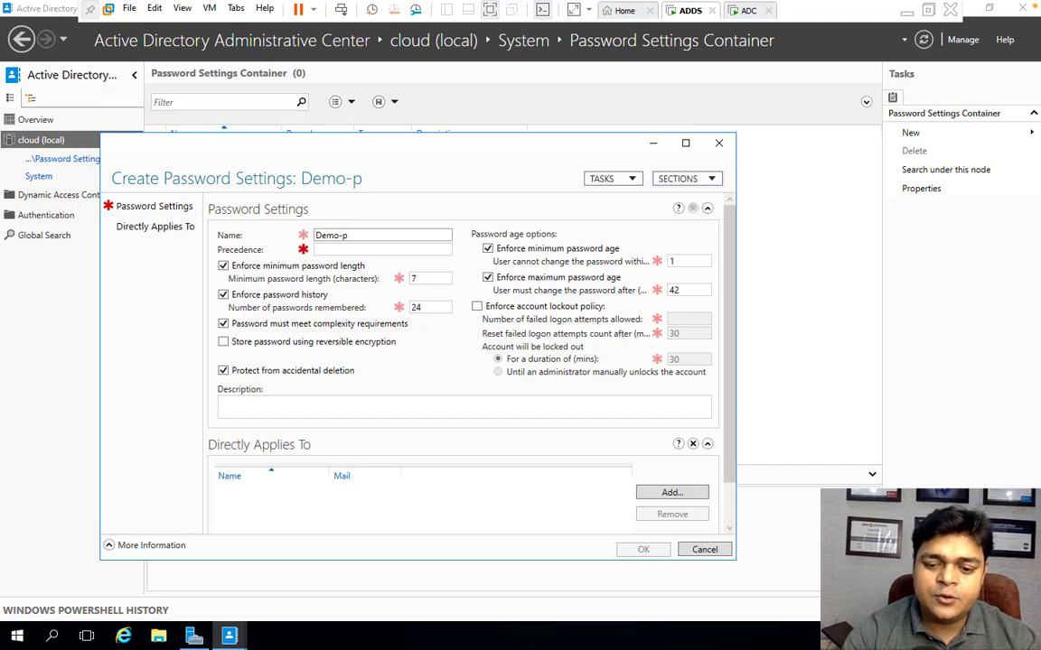
{"action": "type", "text": "olicy"}
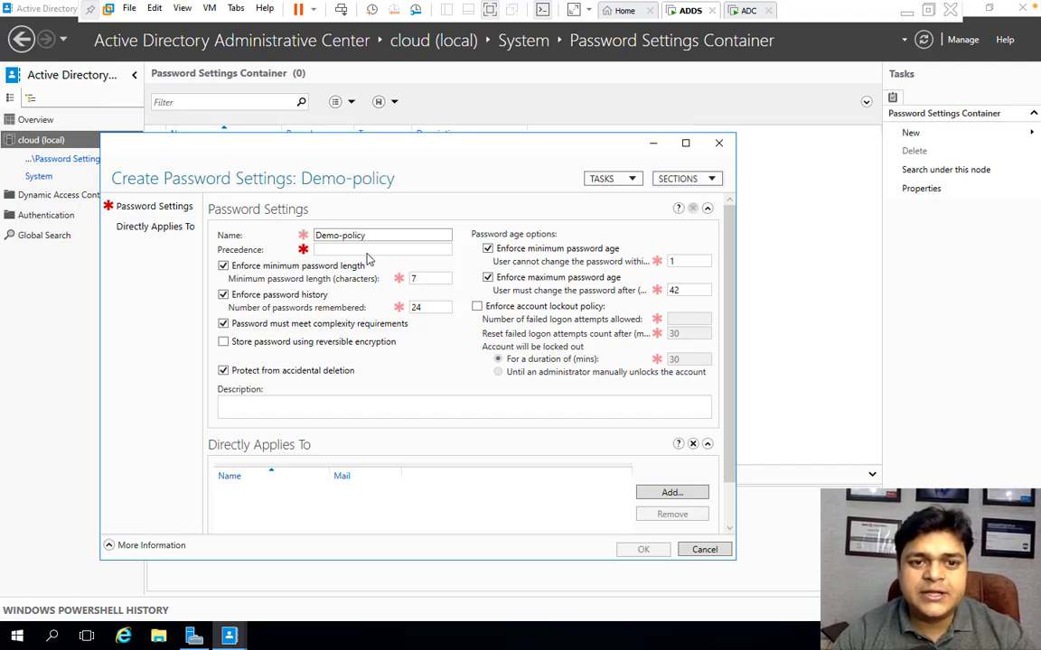
{"action": "left_click", "coordinate": [334, 249]}
{"action": "type", "text": "1"}
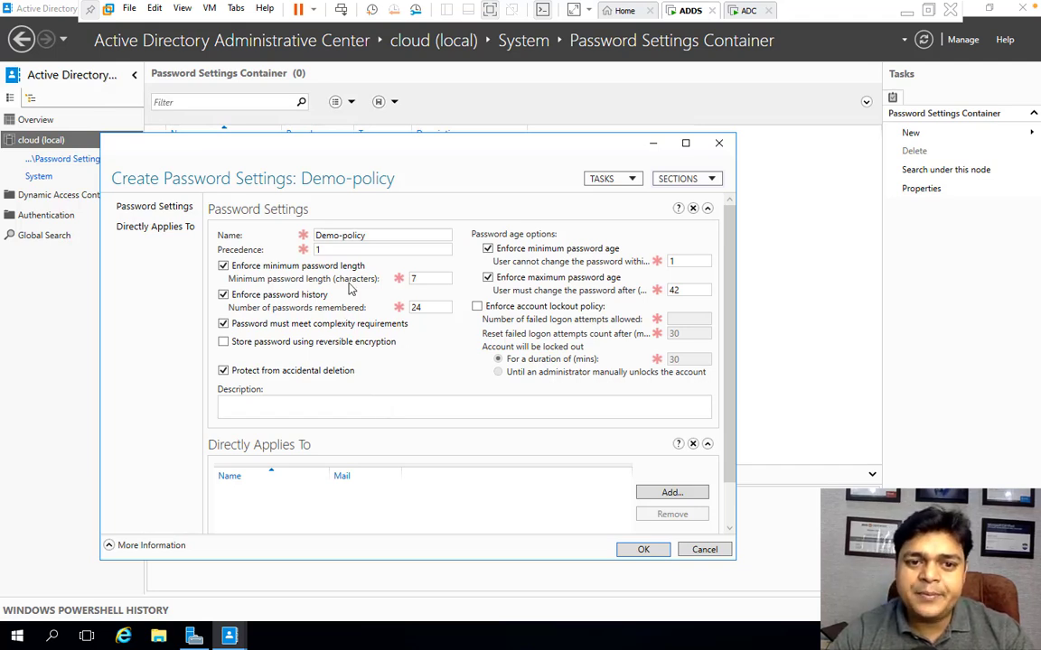
- Set the minimum password length to 16 and the number of passwords remembered to 2
{"action": "double_click", "coordinate": [423, 278]}
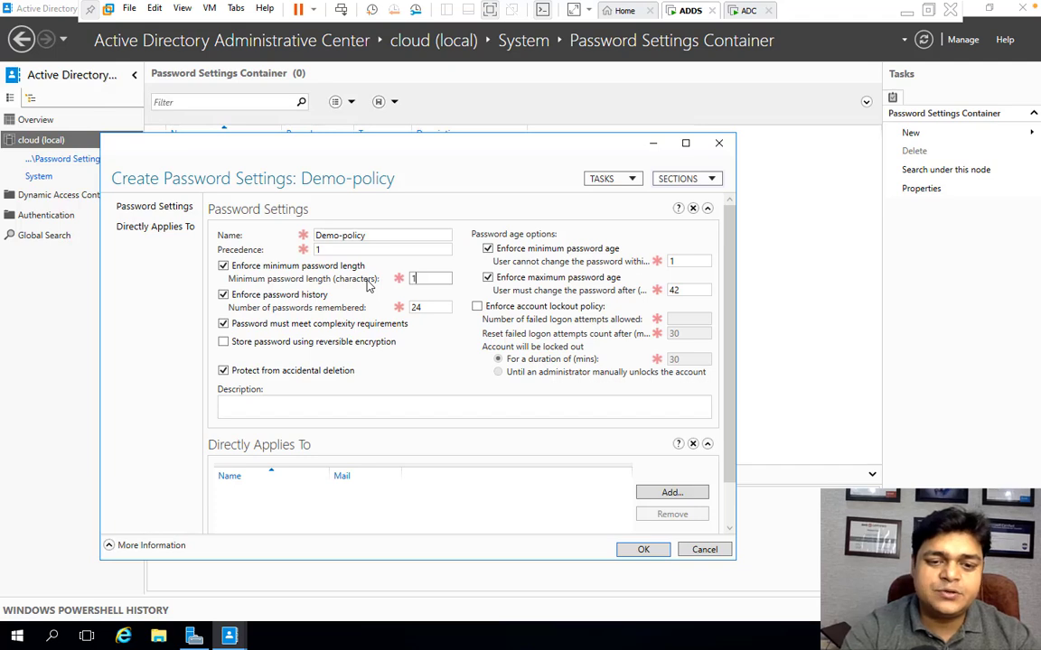
{"action": "type", "text": "16"}
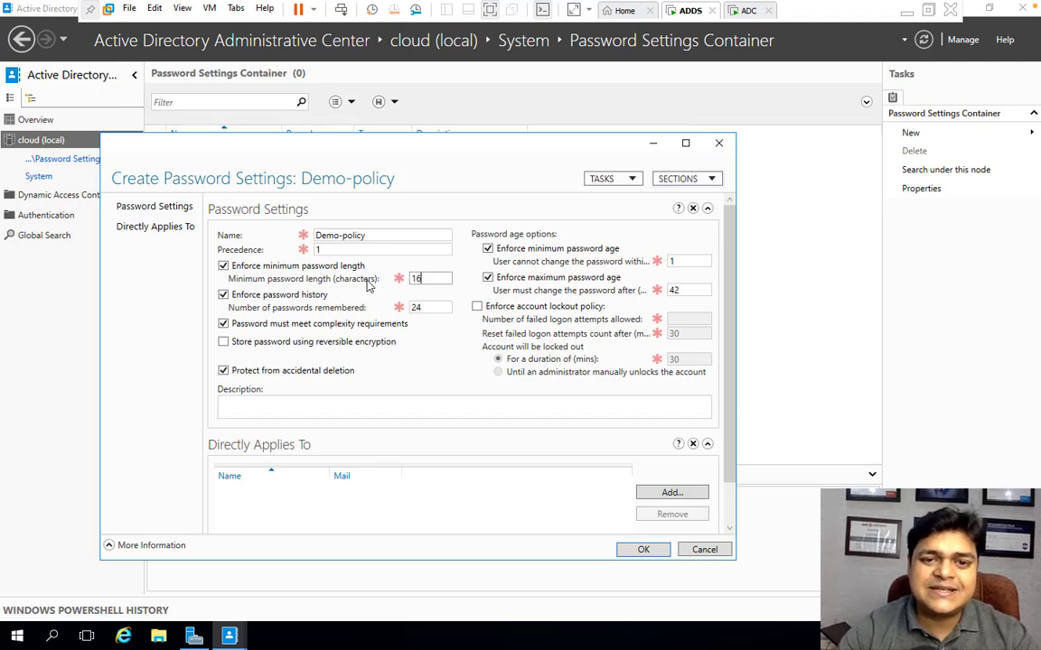
{"action": "double_click", "coordinate": [420, 308]}
{"action": "type", "text": "2"}
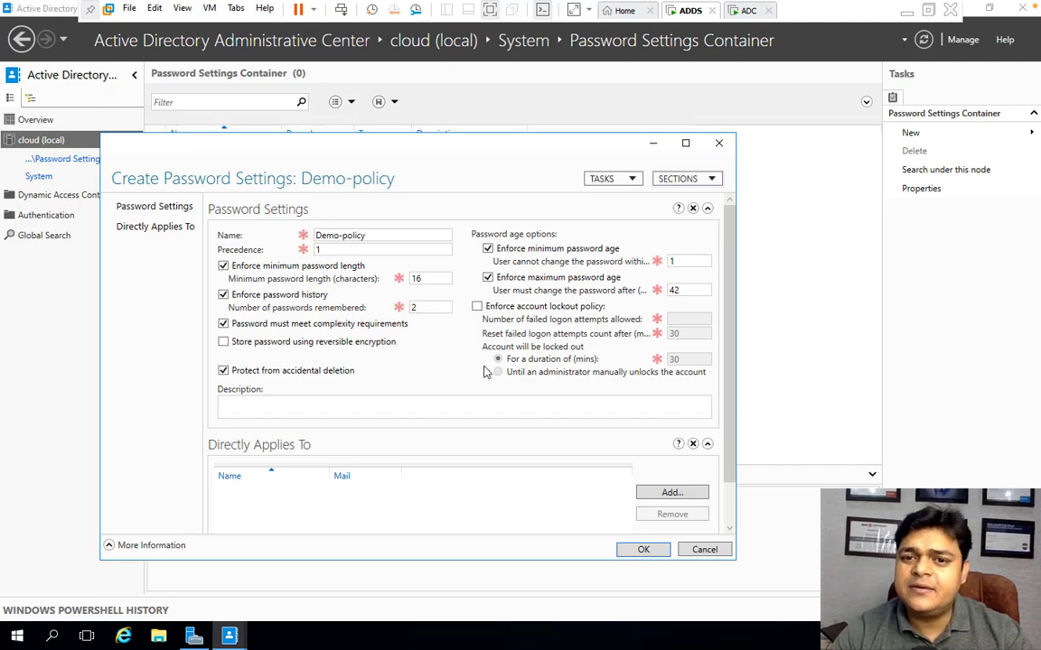
- Apply the policy directly to the user alibaba, found through an advanced search, and save the password settings
{"action": "scroll", "coordinate": [484, 366], "scroll_direction": "down", "scroll_amount": 2}
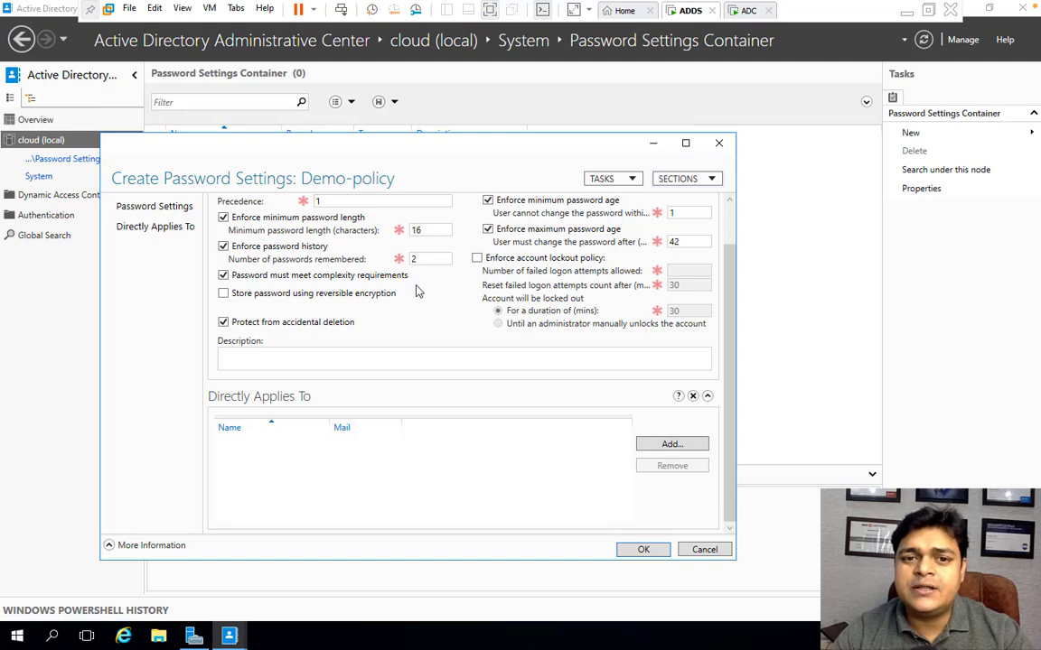
{"action": "scroll", "coordinate": [417, 291], "scroll_direction": "up", "scroll_amount": 2}
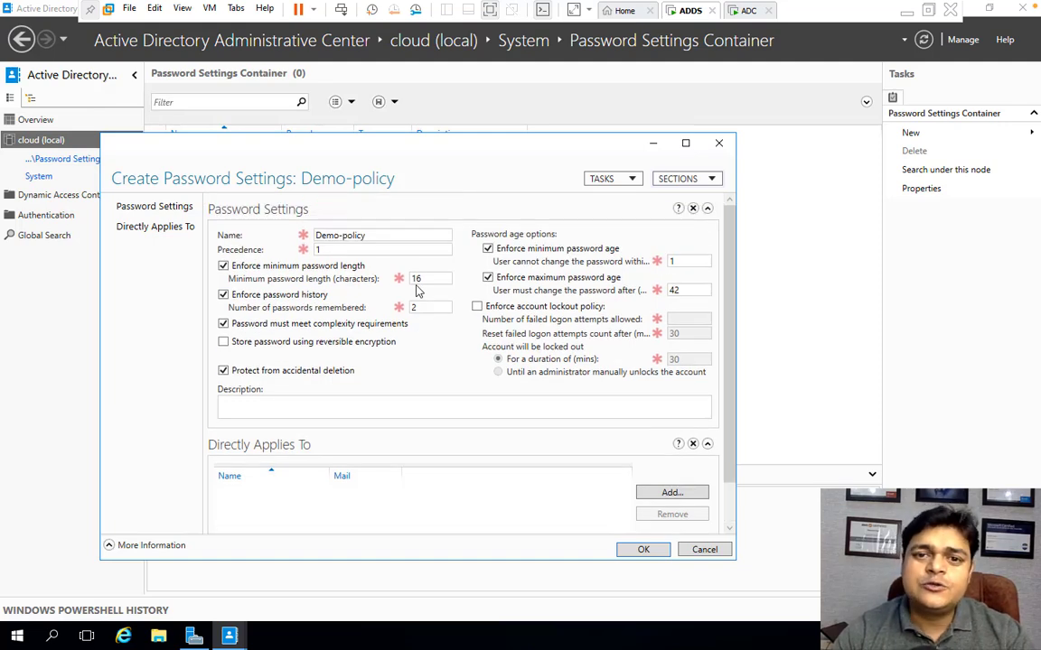
{"action": "scroll", "coordinate": [418, 291], "scroll_direction": "down", "scroll_amount": 2}
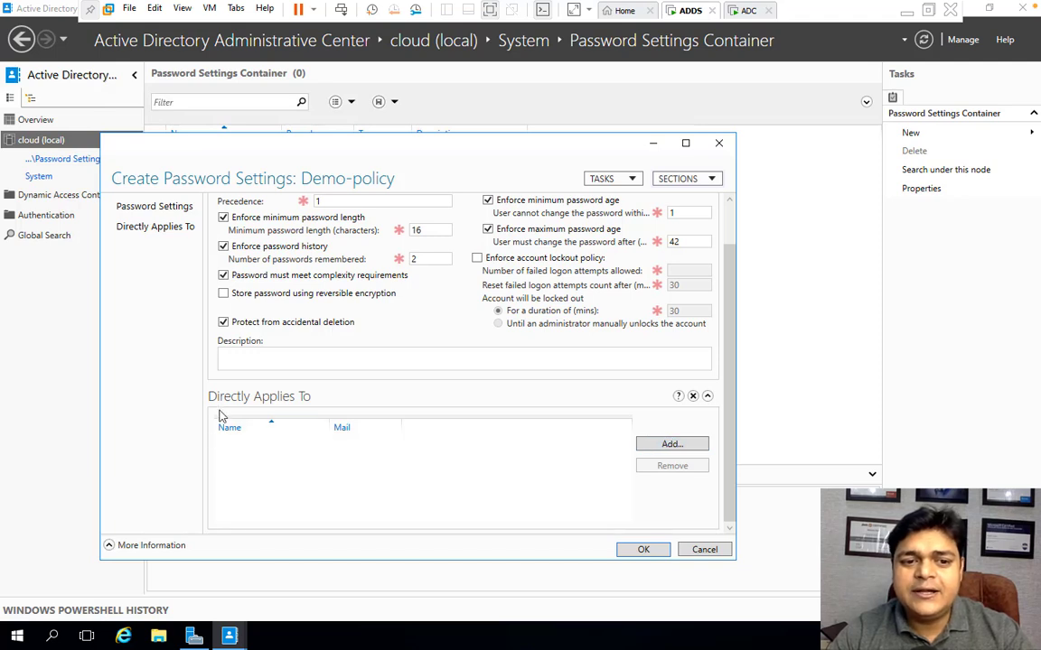
{"action": "left_click", "coordinate": [666, 447]}
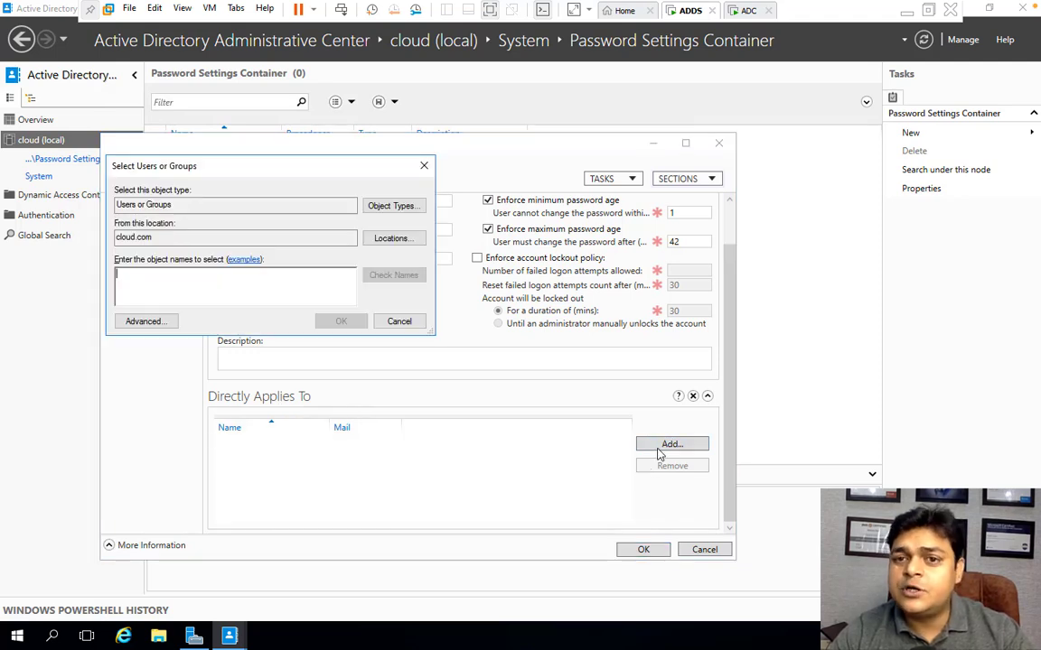
{"action": "left_click", "coordinate": [146, 320]}
{"action": "left_click", "coordinate": [448, 327]}
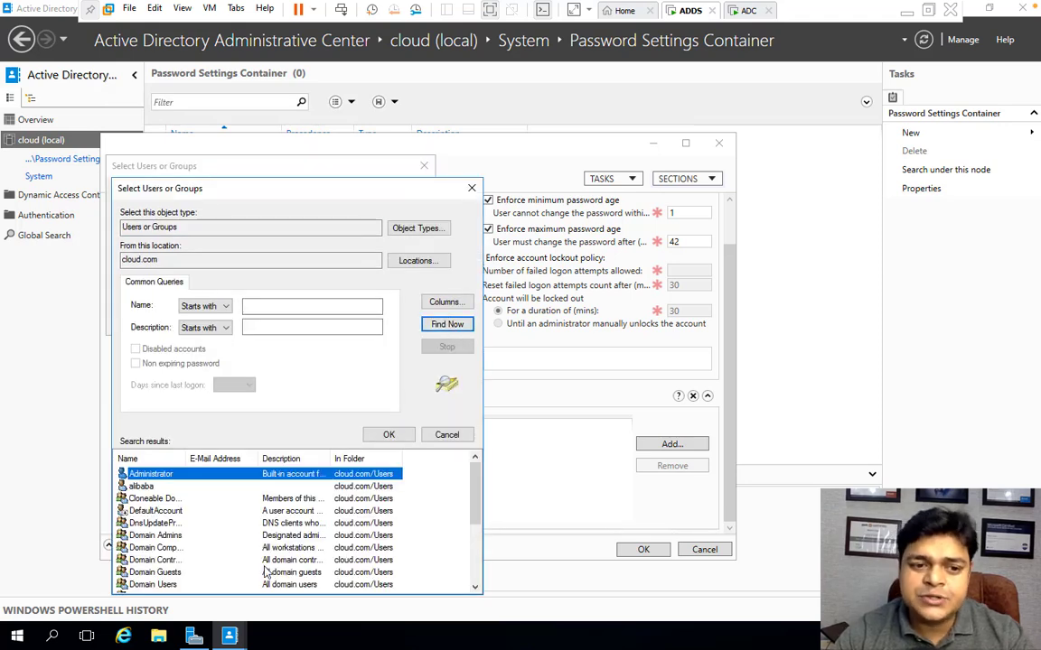
{"action": "left_click", "coordinate": [144, 487]}
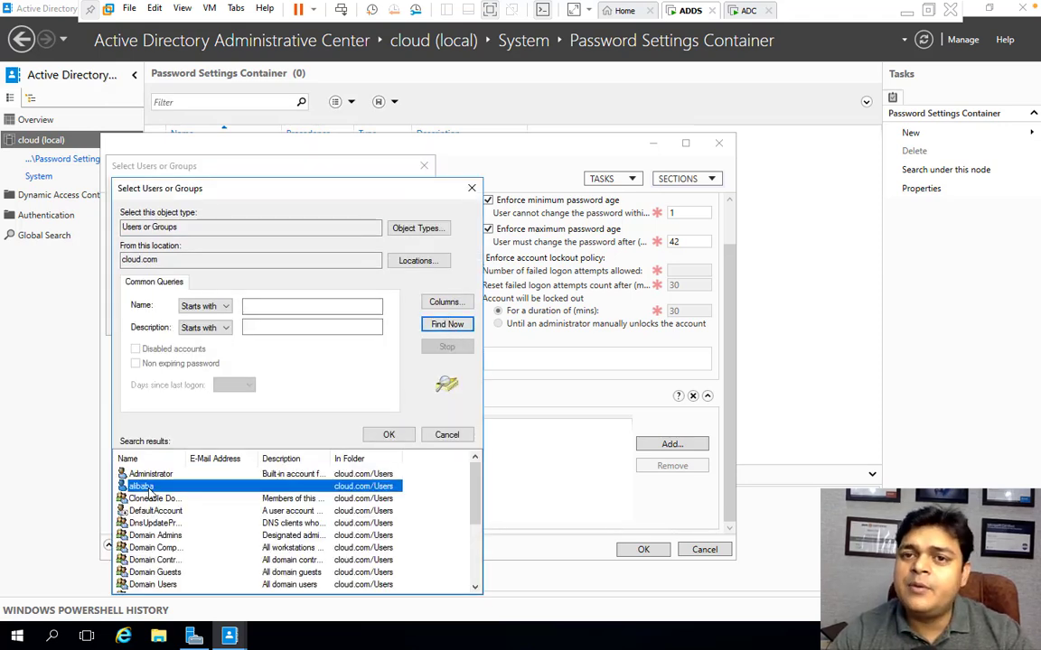
{"action": "left_click", "coordinate": [389, 435]}
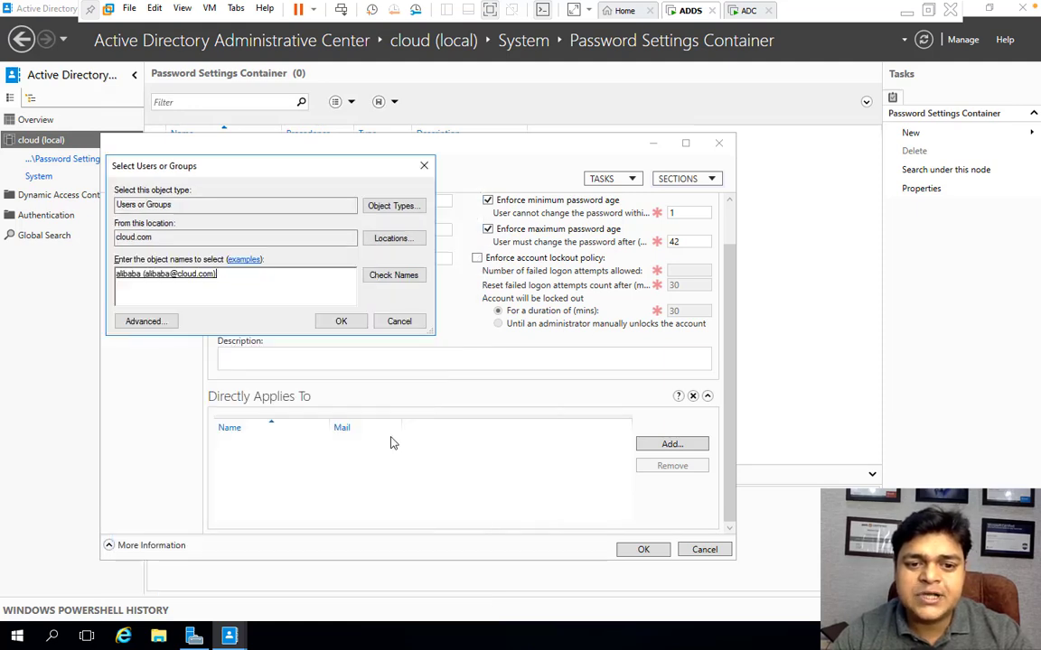
{"action": "left_click", "coordinate": [341, 321]}
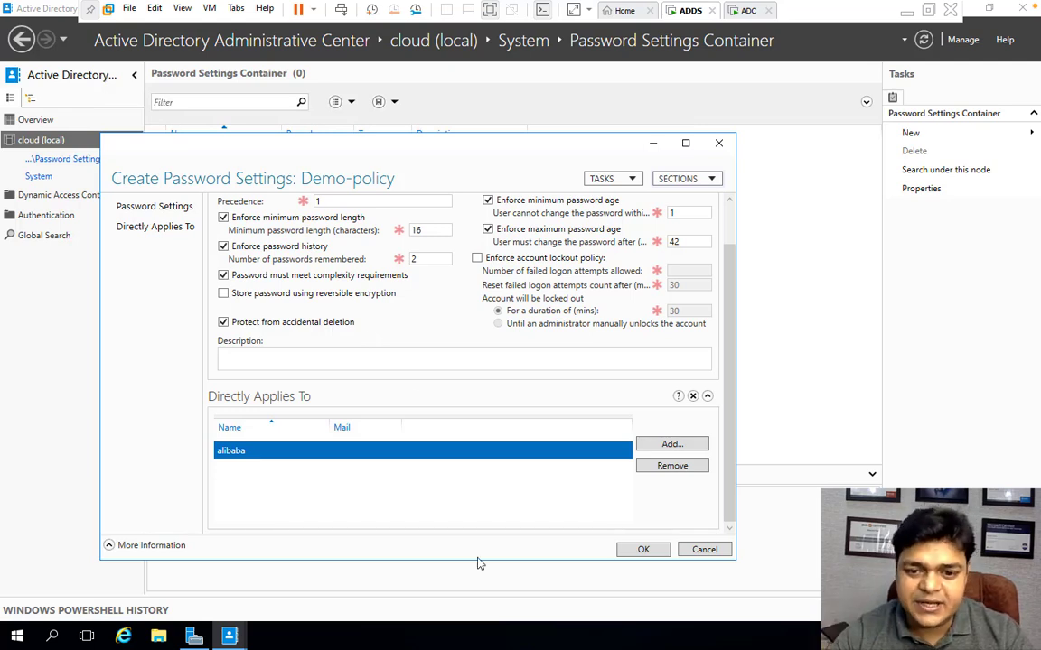
{"action": "left_click", "coordinate": [644, 550]}
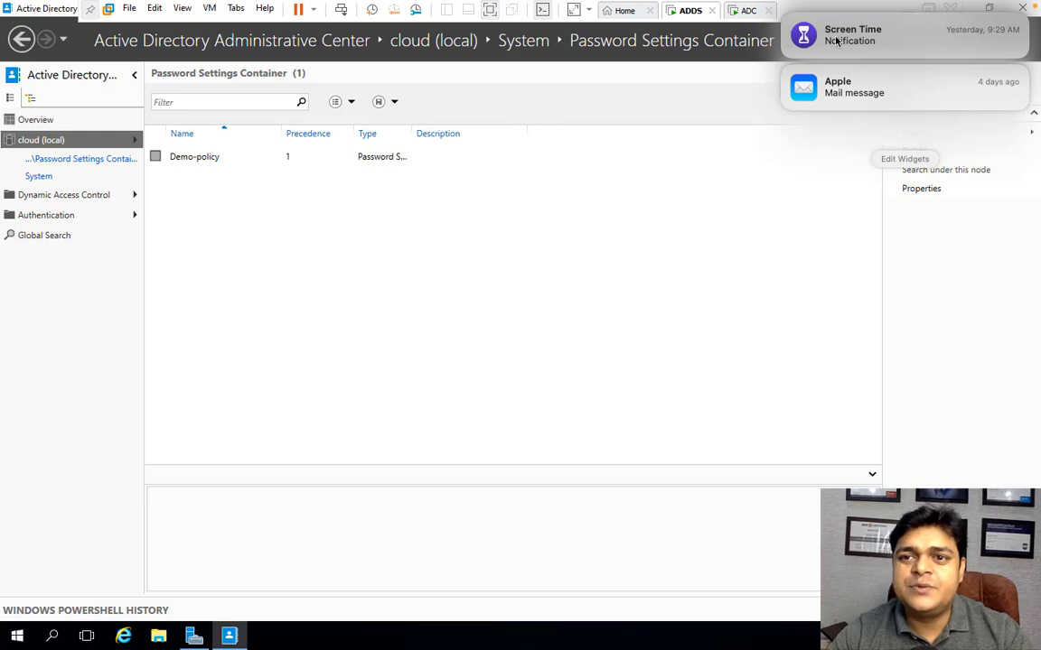
- Close the Administrative Center and open Active Directory Users and Computers from Server Manager
{"action": "left_click", "coordinate": [783, 16]}
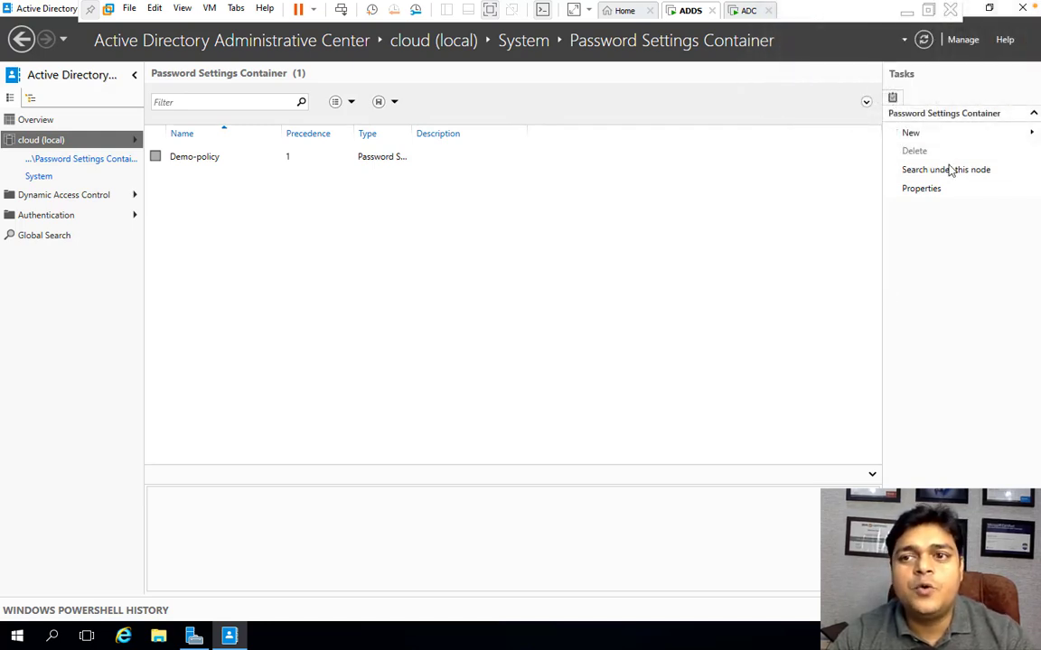
{"action": "left_click", "coordinate": [1024, 11]}
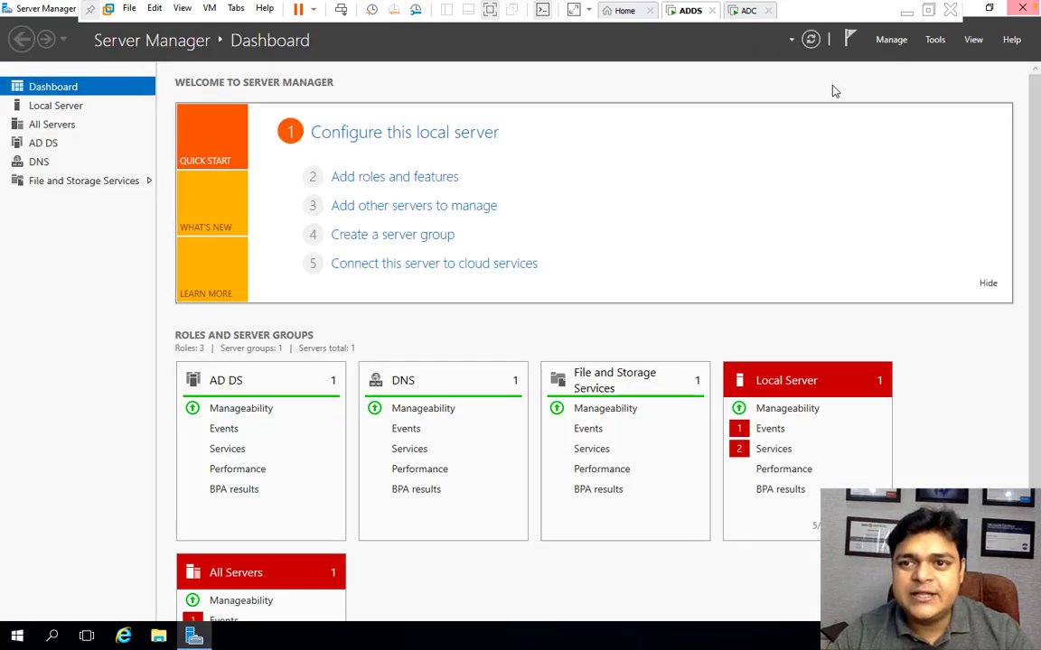
{"action": "left_click", "coordinate": [934, 40]}
{"action": "left_click", "coordinate": [881, 123]}
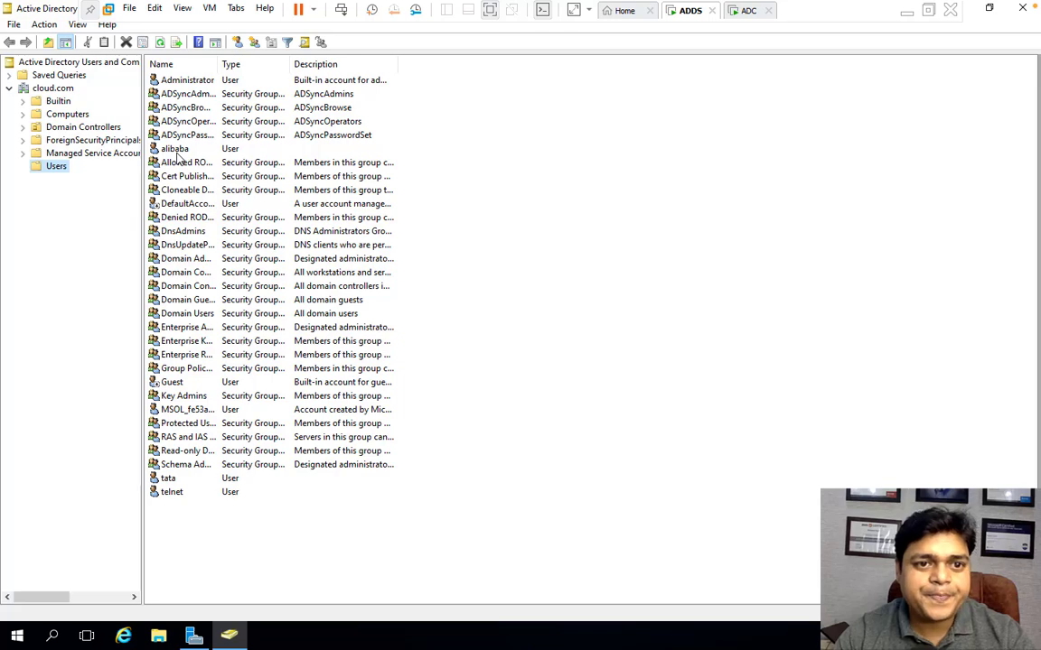
- Try to reset the user alibaba's password, entering and confirming a new password, then dismiss the error
{"action": "right_click", "coordinate": [193, 150]}
{"action": "left_click", "coordinate": [236, 210]}
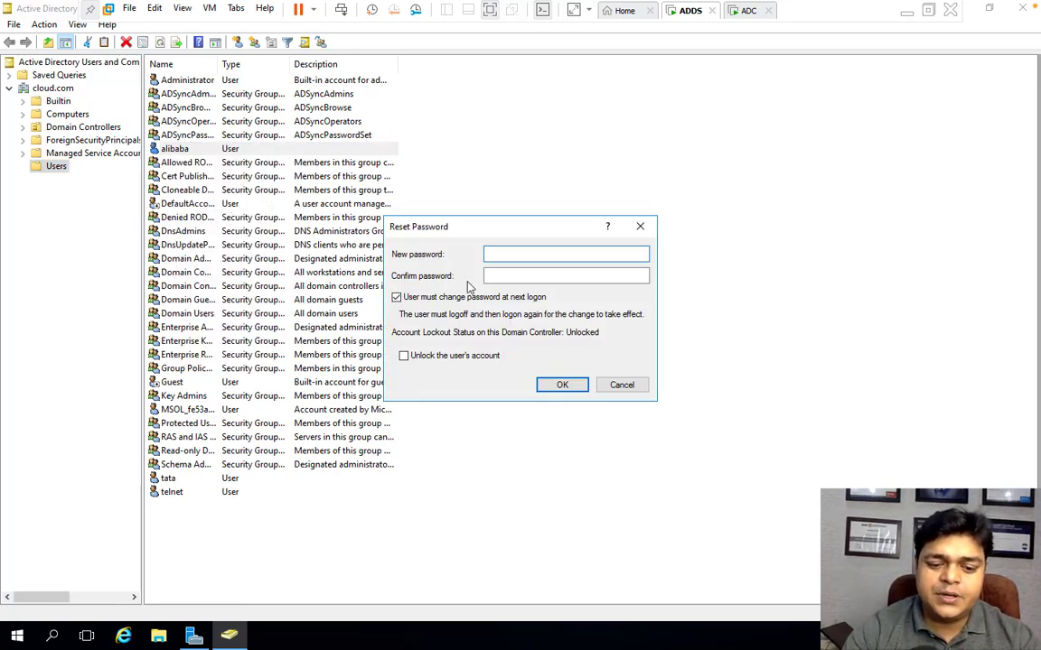
{"action": "type", "text": "•••"}
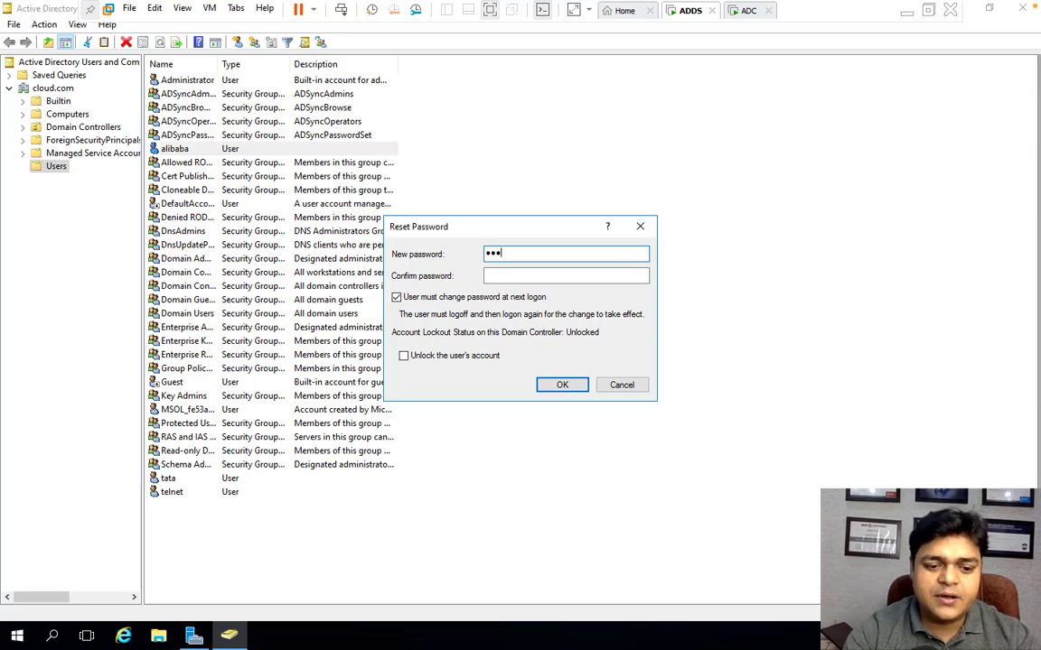
{"action": "key", "text": "BackSpace"}
{"action": "key", "text": "BackSpace"}
{"action": "key", "text": "BackSpace"}
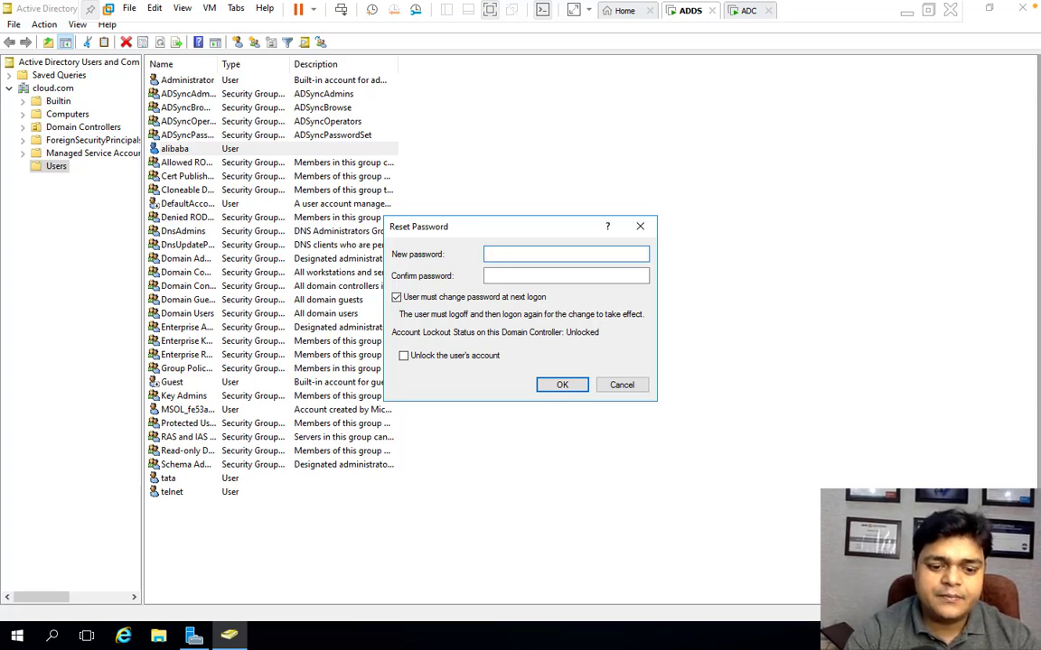
{"action": "type", "text": "••••••••"}
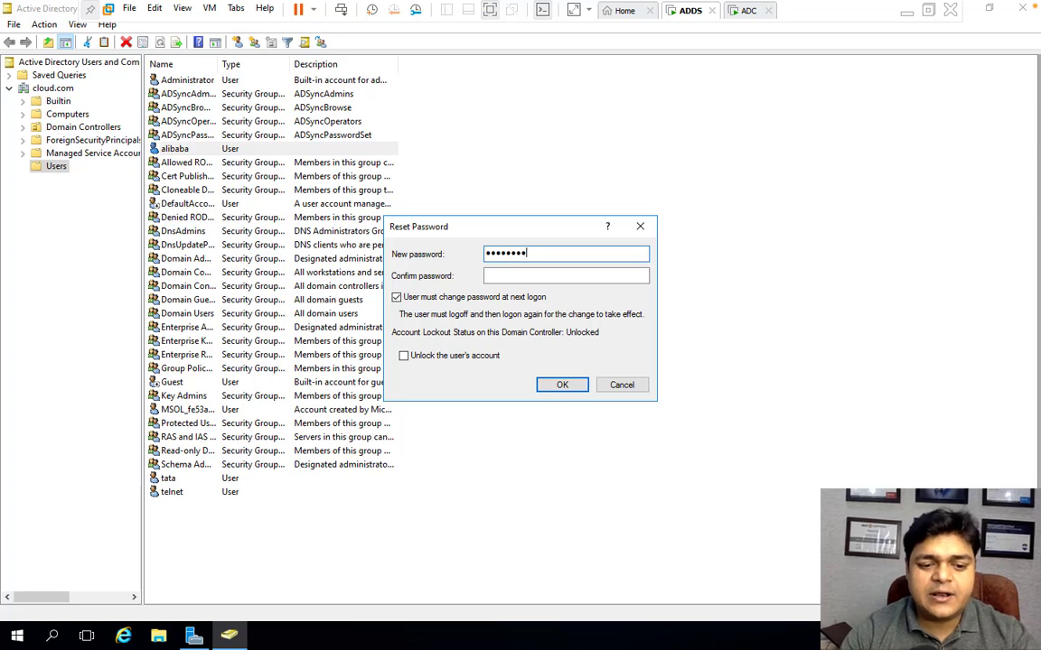
{"action": "type", "text": "••"}
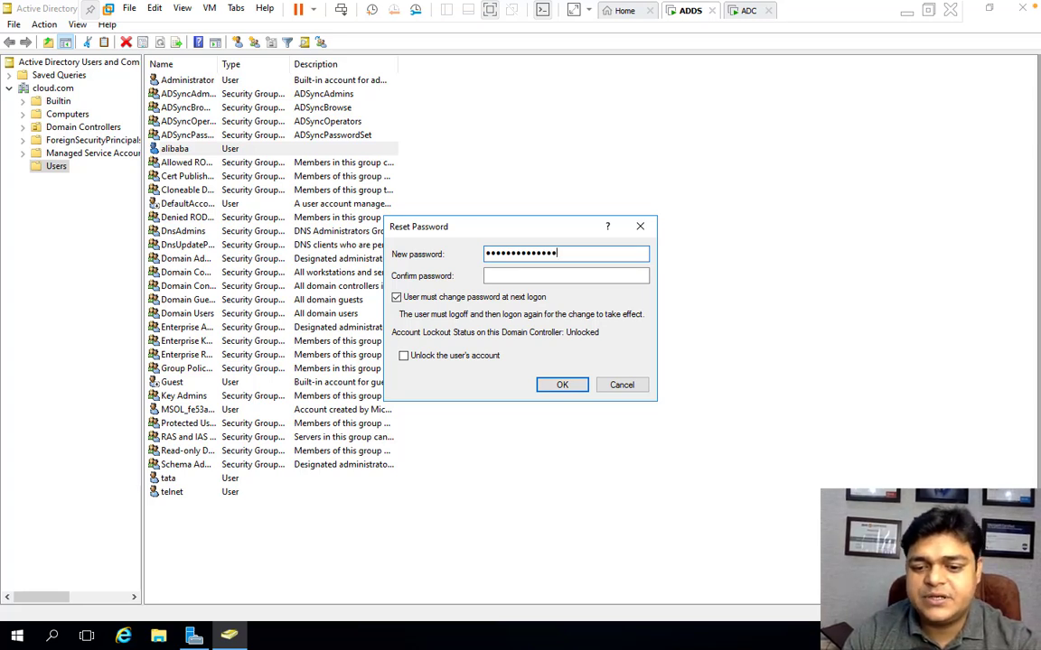
{"action": "key", "text": "Tab"}
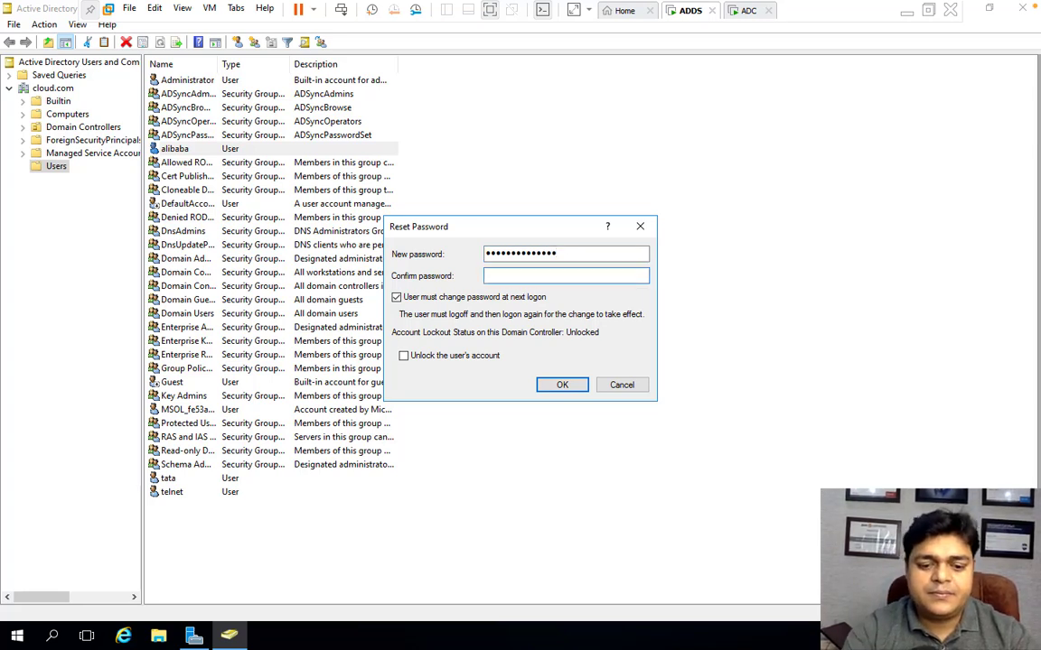
{"action": "type", "text": "••••"}
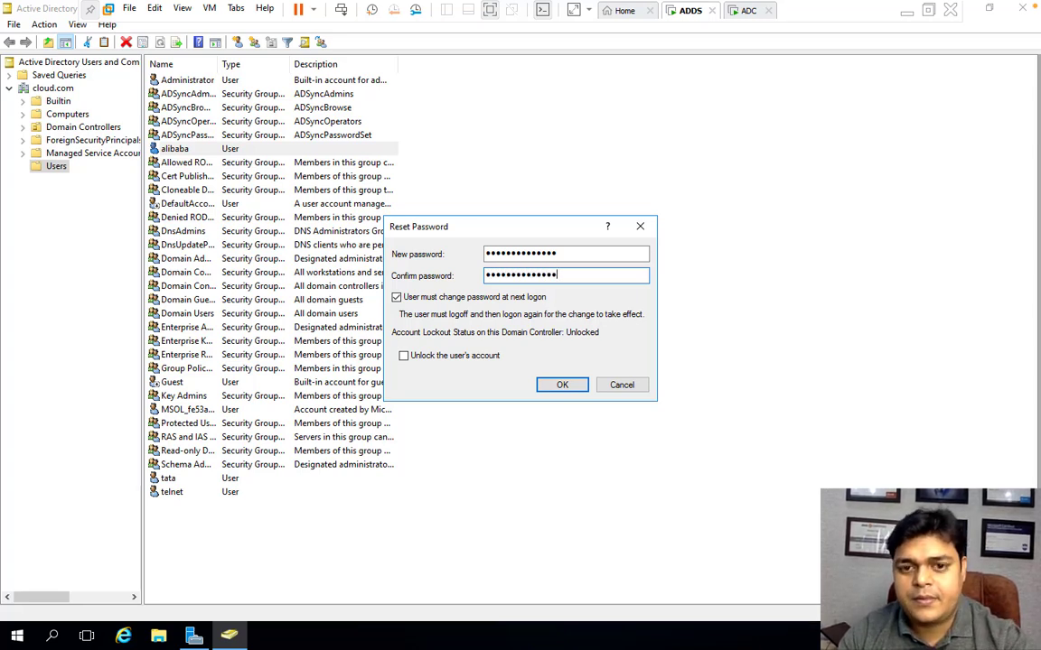
{"action": "left_click", "coordinate": [562, 384]}
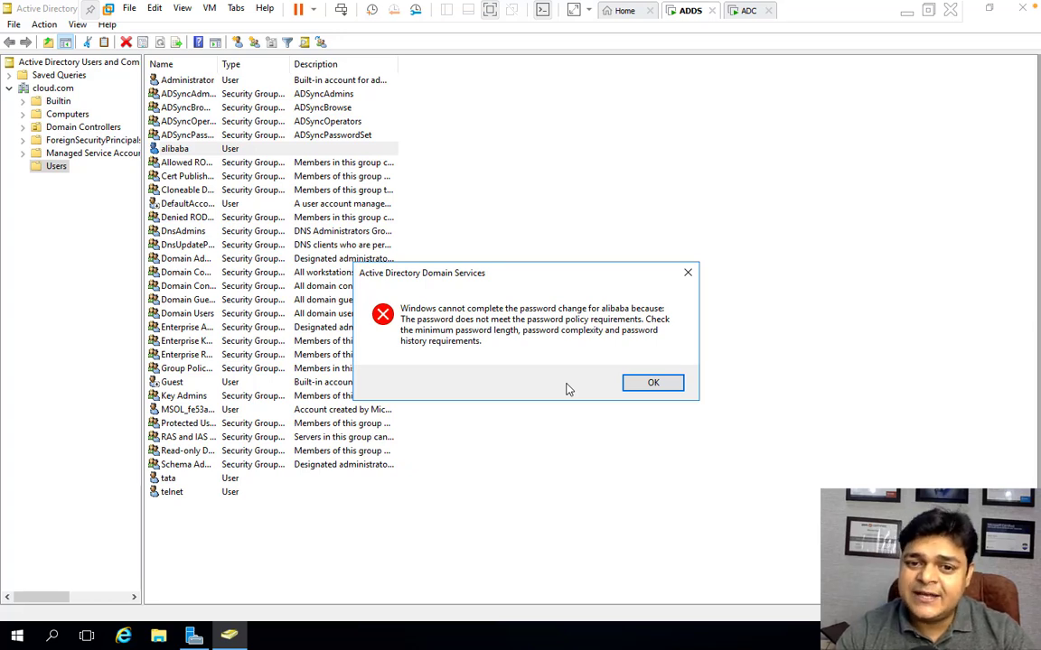
{"action": "left_click", "coordinate": [653, 383]}
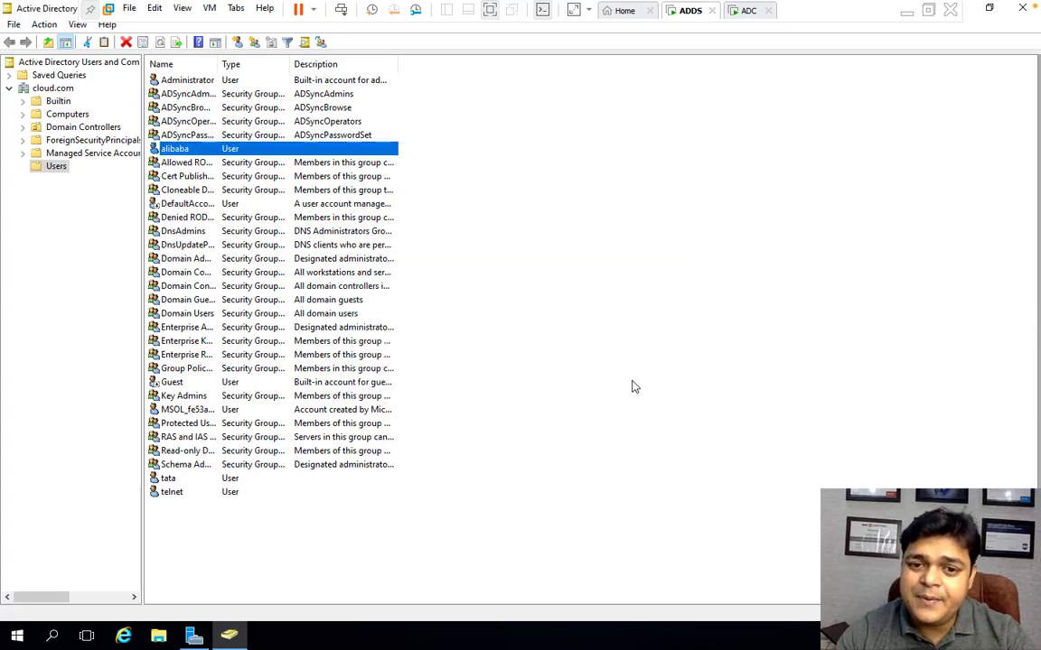
- Reset the user tata's password, entering and confirming a new password, and acknowledge the change
{"action": "right_click", "coordinate": [170, 478]}
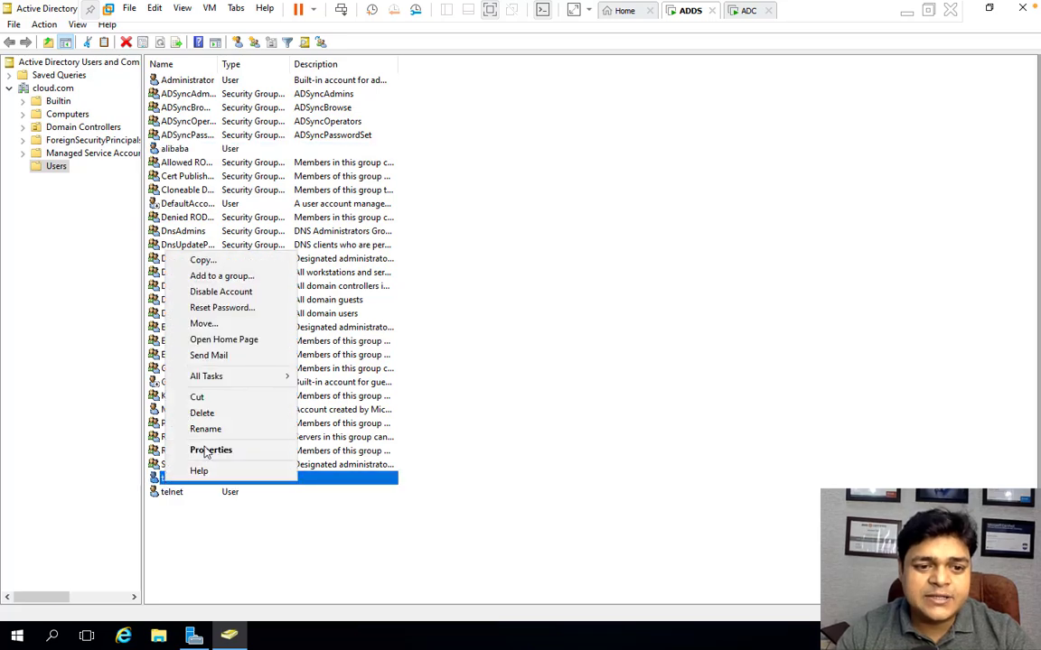
{"action": "left_click", "coordinate": [222, 308]}
{"action": "type", "text": "P"}
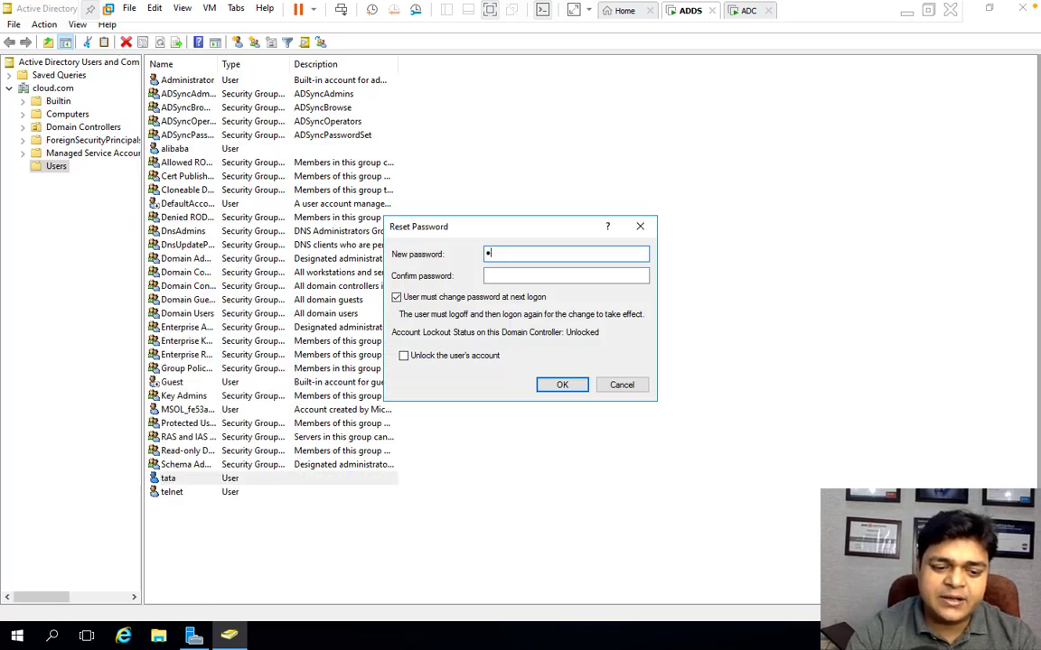
{"action": "type", "text": "@ssw0rd"}
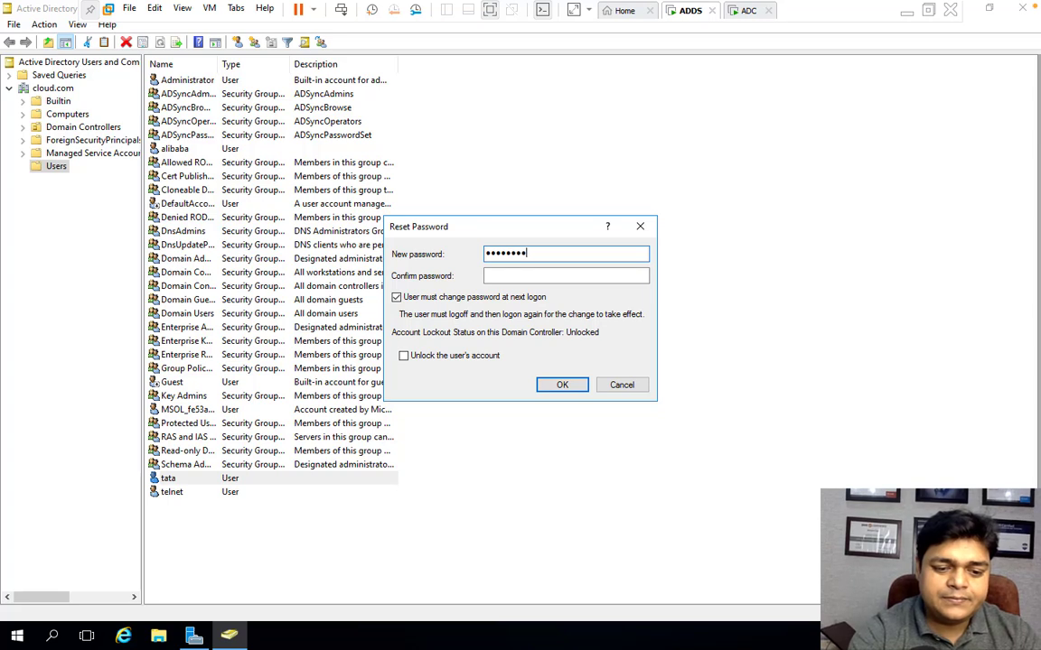
{"action": "key", "text": "Tab"}
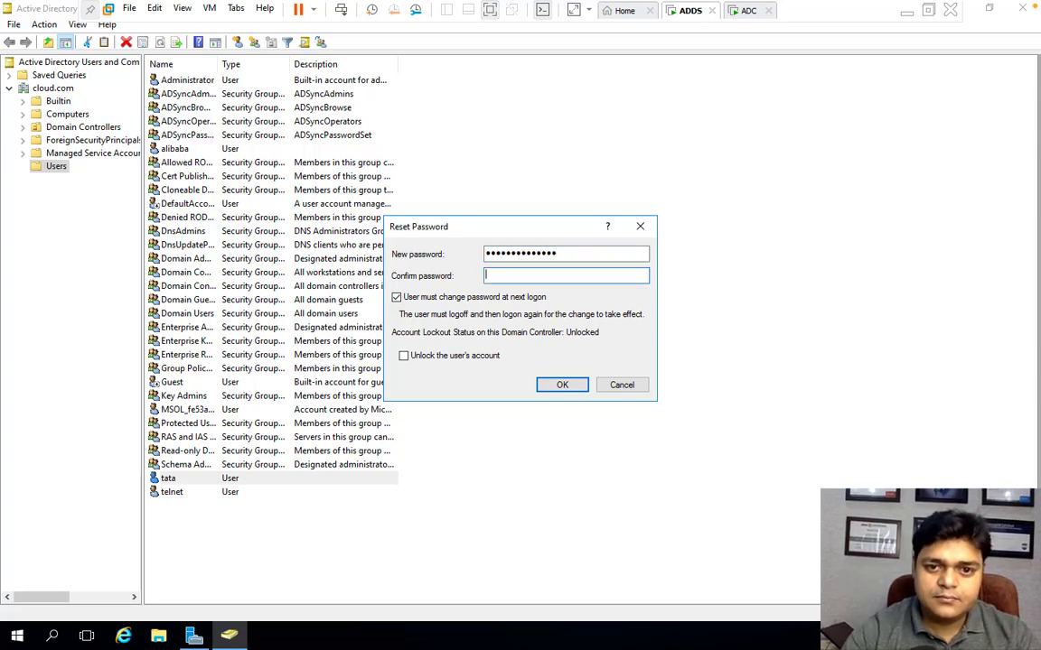
{"action": "type", "text": "P@ssw"}
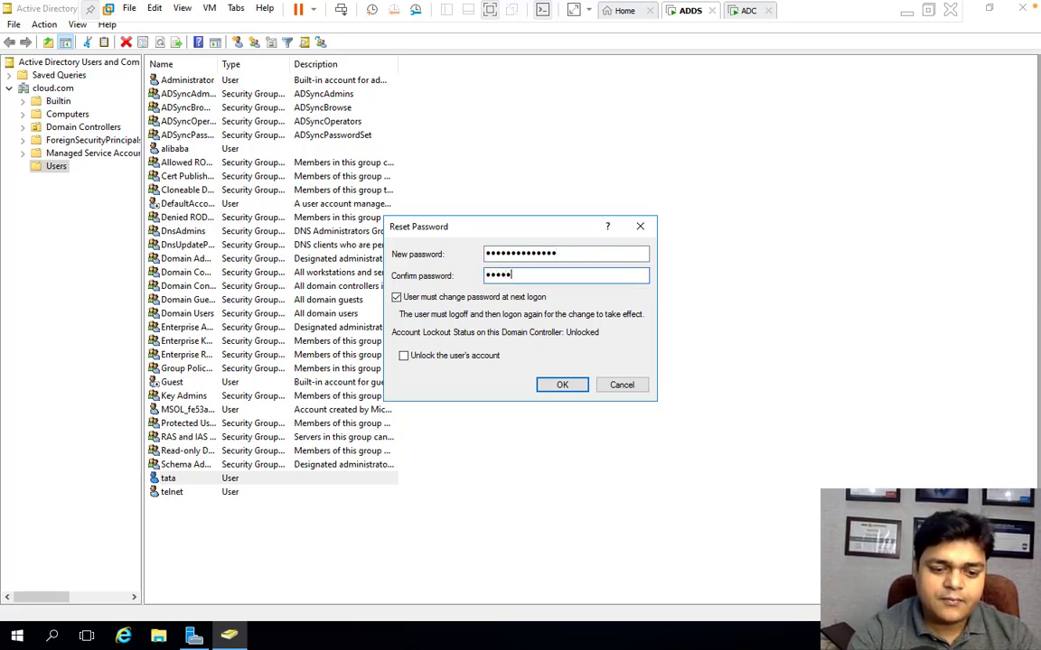
{"action": "type", "text": "0rd@1"}
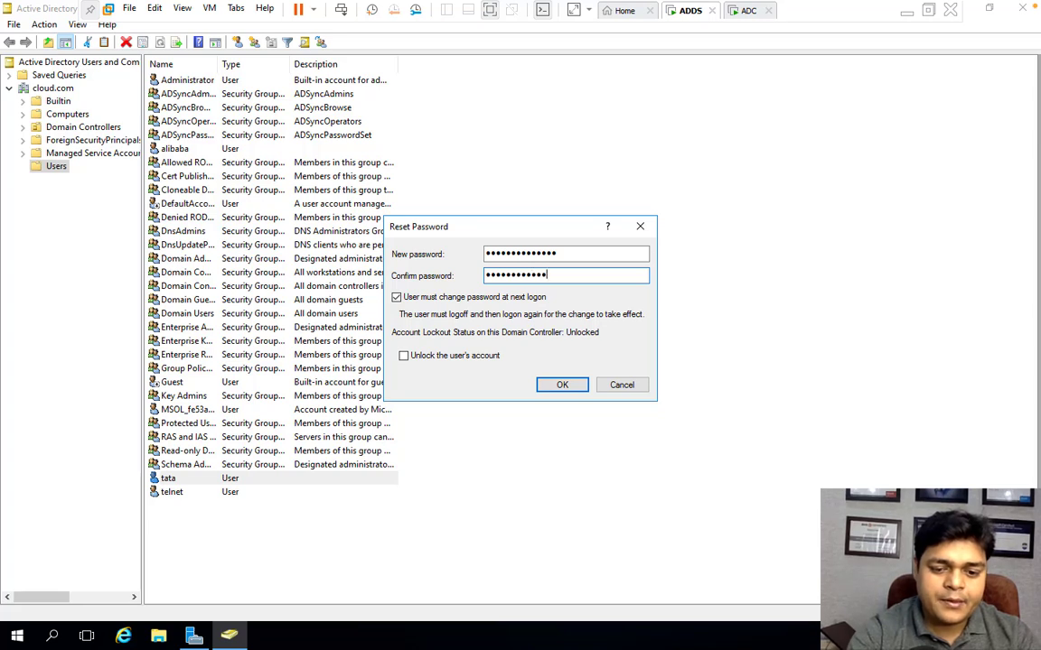
{"action": "type", "text": "5"}
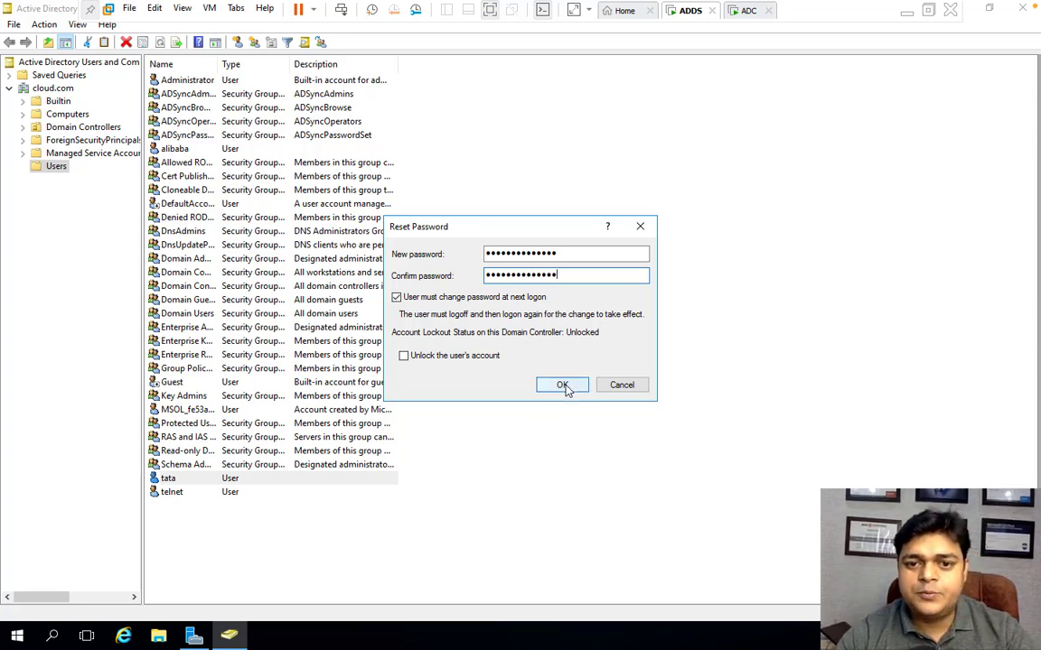
{"action": "left_click", "coordinate": [560, 386]}
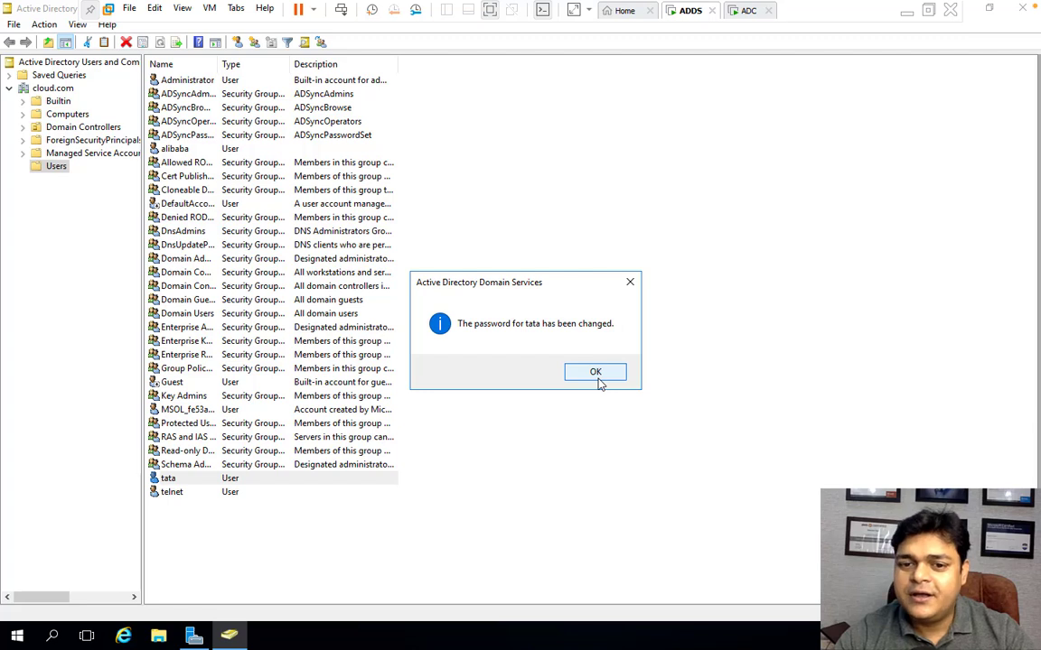
{"action": "left_click", "coordinate": [598, 379]}
- Open Notepad, write a candidate password, and copy it
{"action": "key", "text": "super+r"}
{"action": "type", "text": "n"}
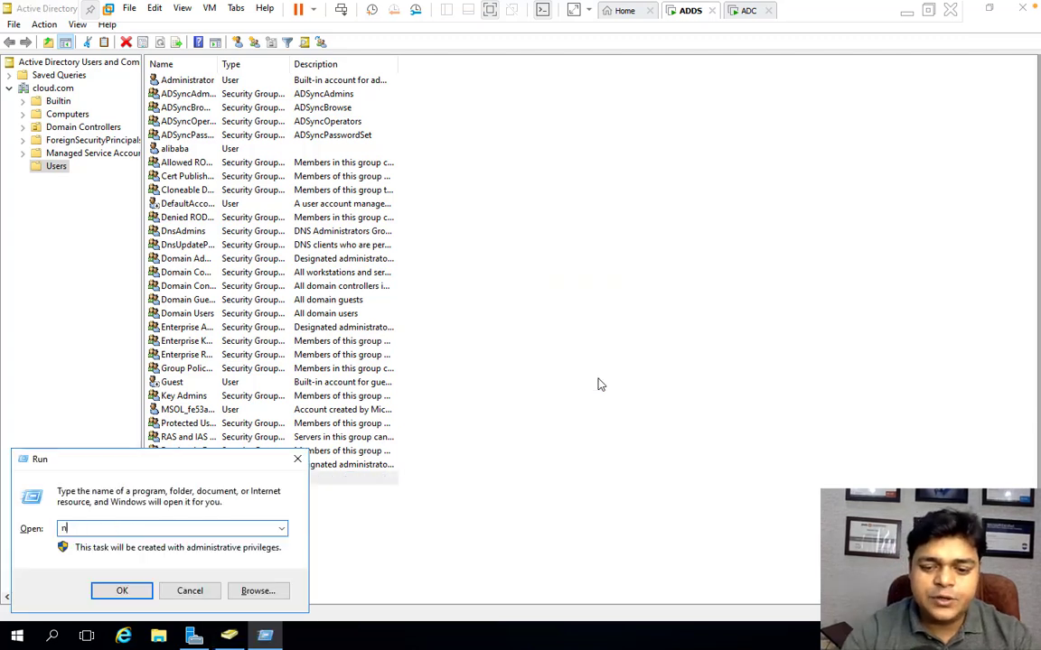
{"action": "type", "text": "otepad"}
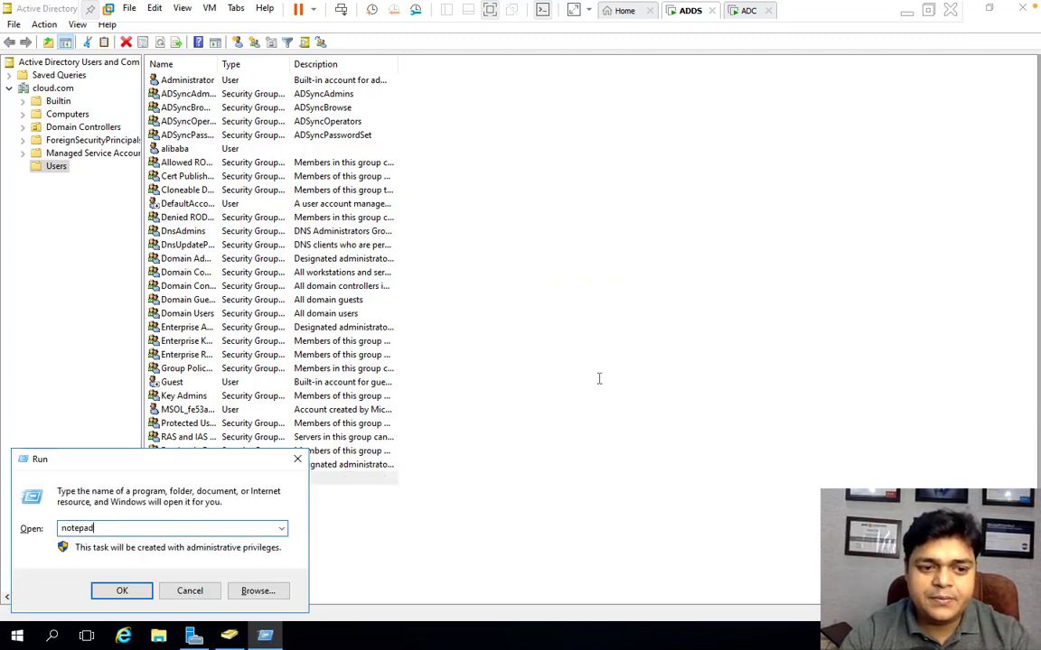
{"action": "key", "text": "Return"}
{"action": "type", "text": "C"}
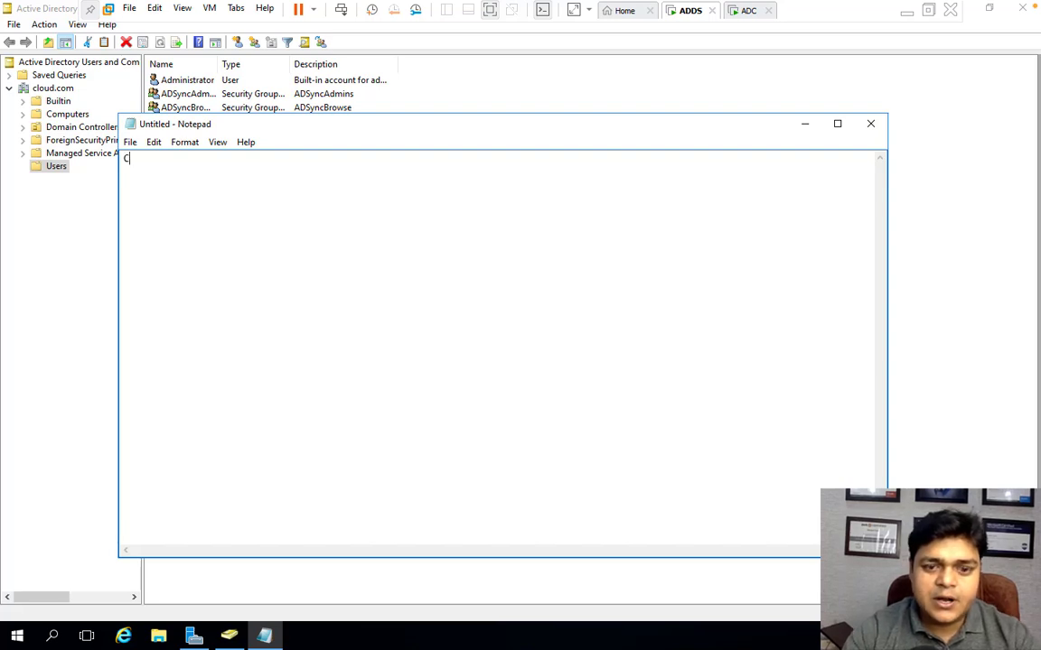
{"action": "type", "text": "loud@12"}
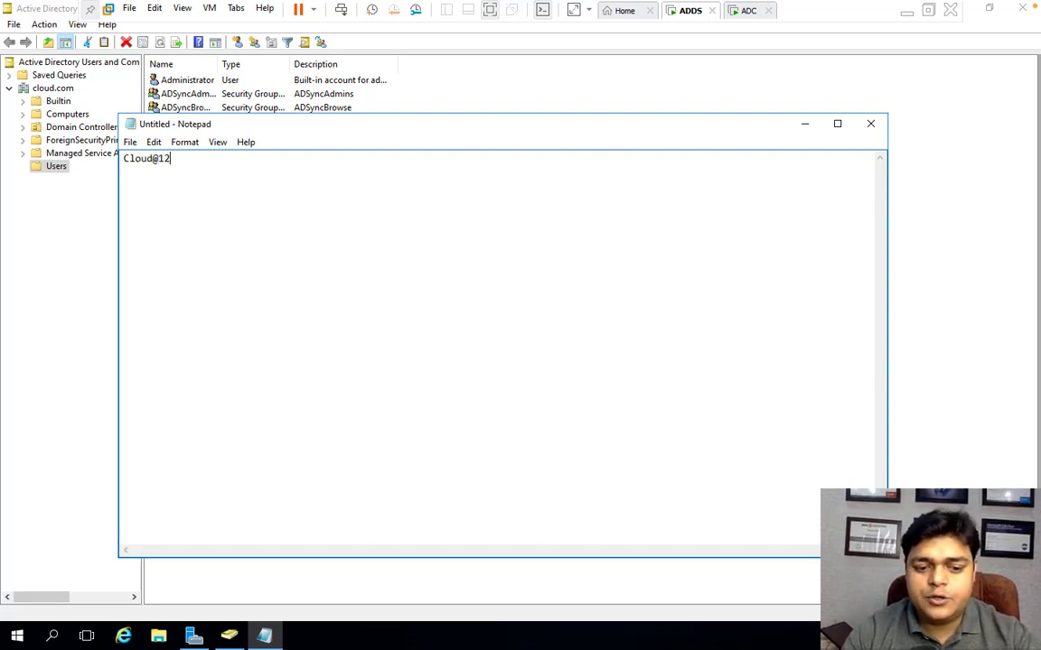
{"action": "type", "text": "345678"}
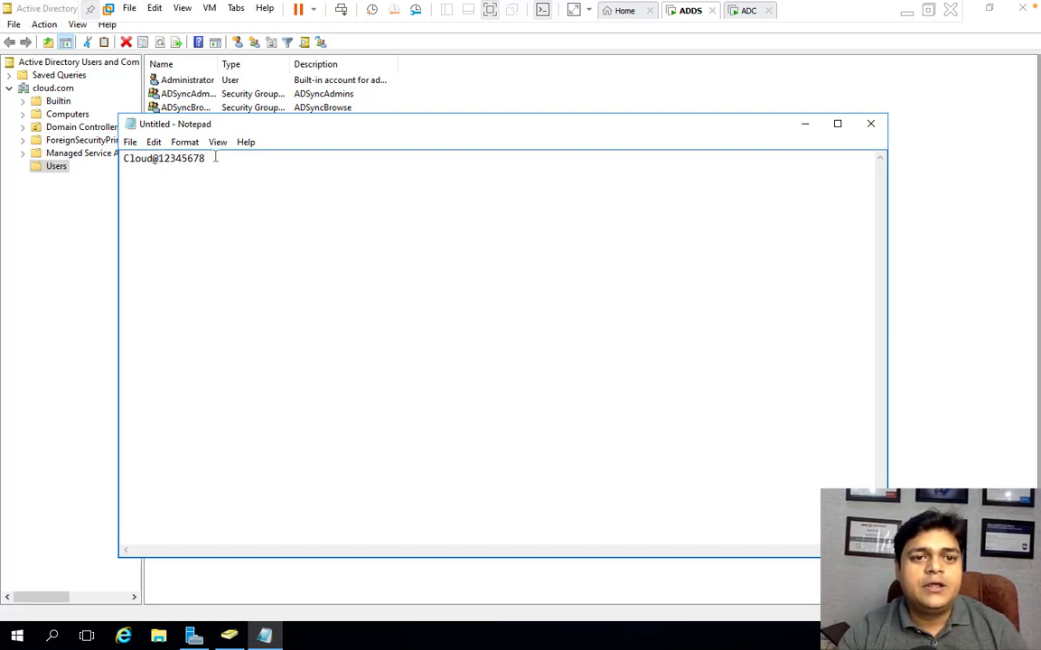
{"action": "left_click_drag", "start_coordinate": [207, 158], "coordinate": [66, 144]}
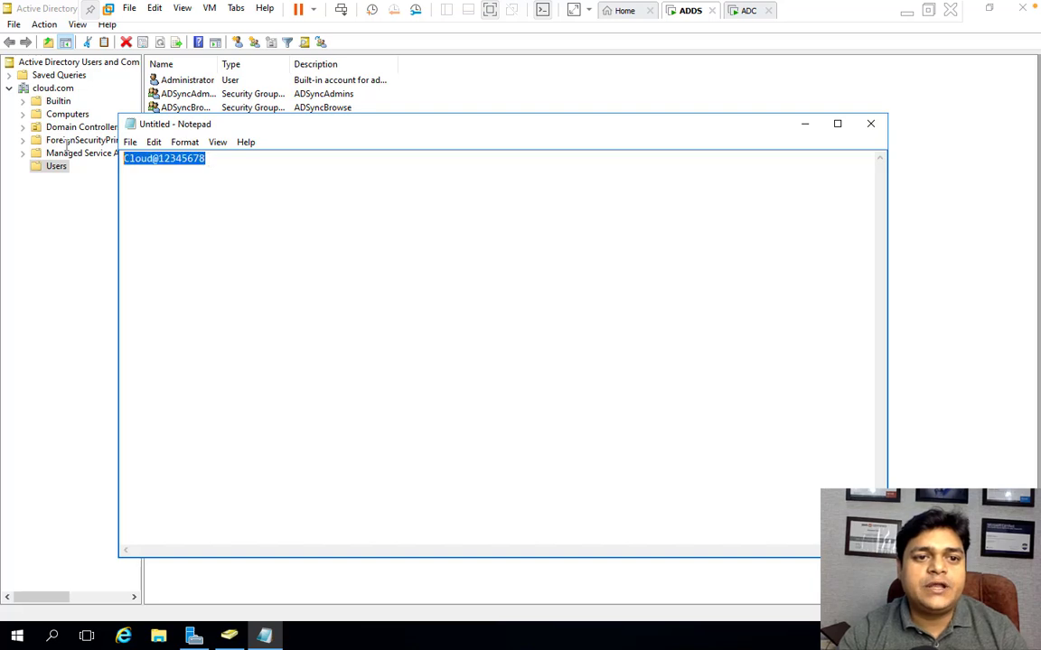
{"action": "right_click", "coordinate": [155, 159]}
{"action": "left_click", "coordinate": [181, 201]}
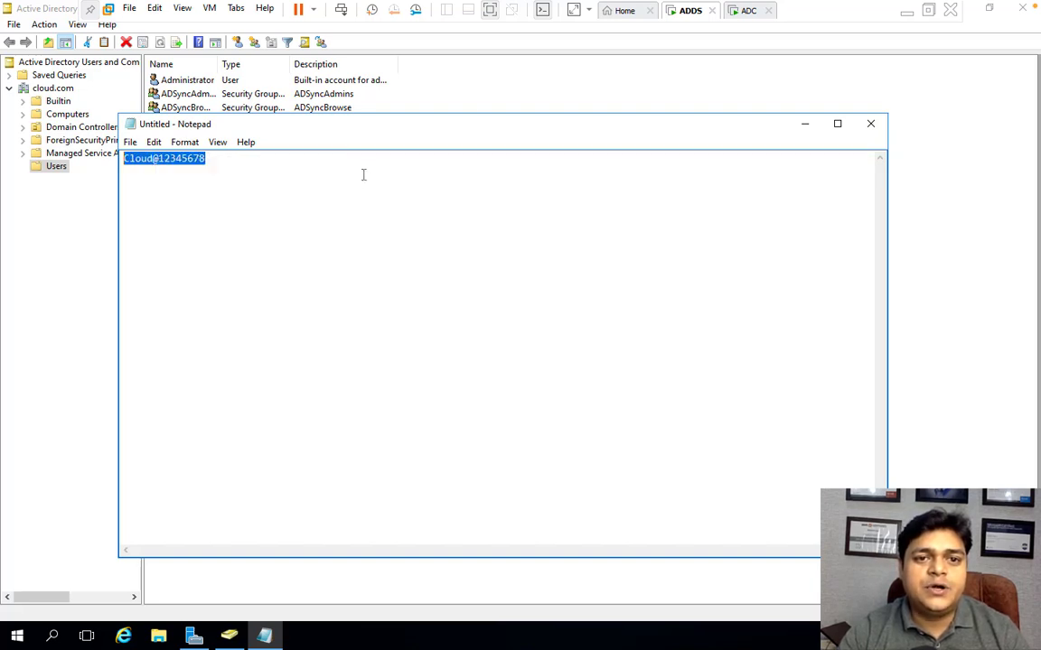
- Try to reset alibaba's password by pasting the copied password into both fields, then dismiss the error
{"action": "left_click", "coordinate": [492, 94]}
{"action": "right_click", "coordinate": [178, 150]}
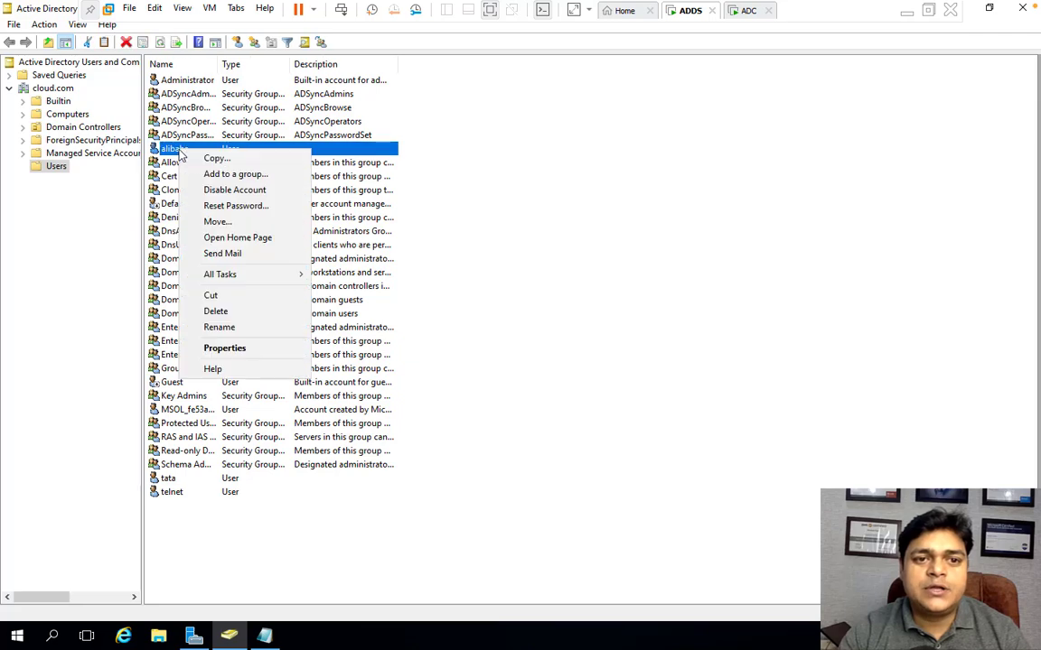
{"action": "left_click", "coordinate": [235, 205]}
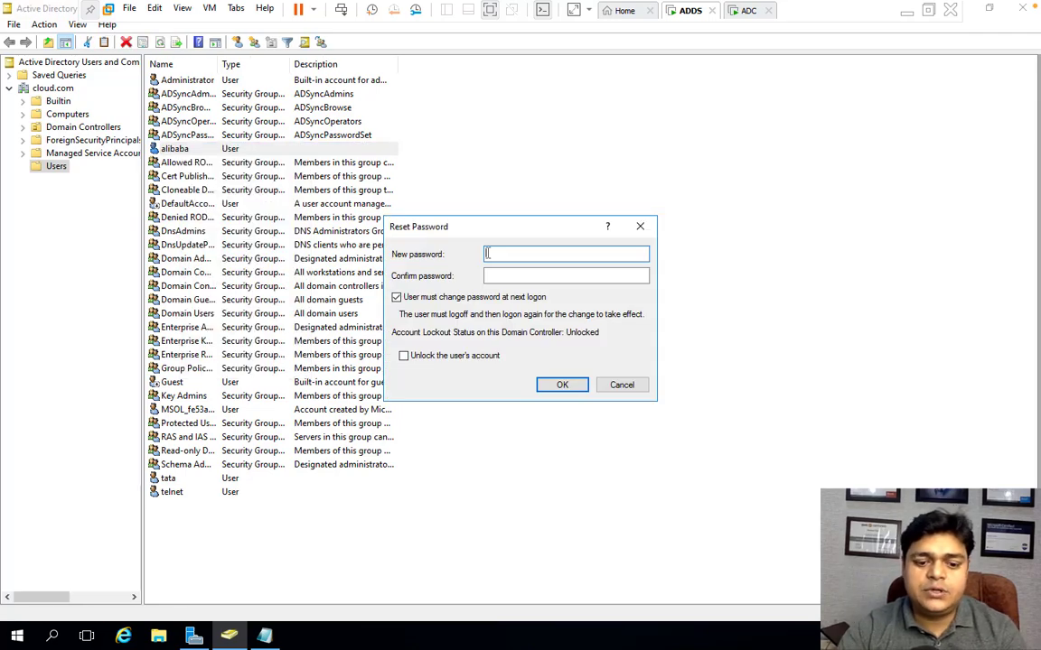
{"action": "key", "text": "ctrl+v"}
{"action": "left_click", "coordinate": [517, 273]}
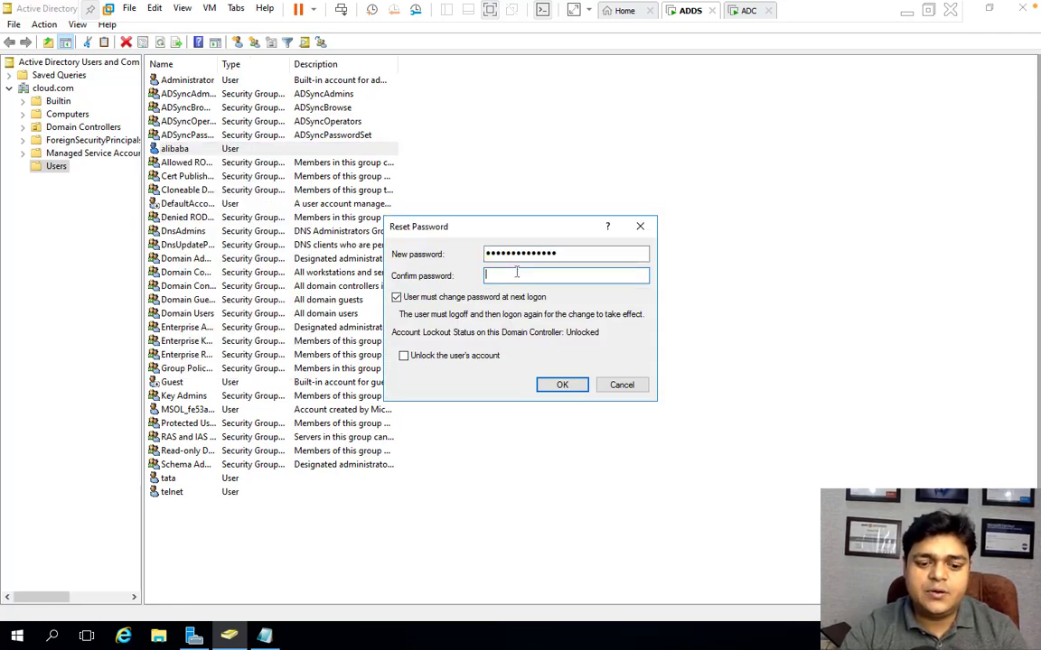
{"action": "key", "text": "ctrl+v"}
{"action": "left_click", "coordinate": [579, 385]}
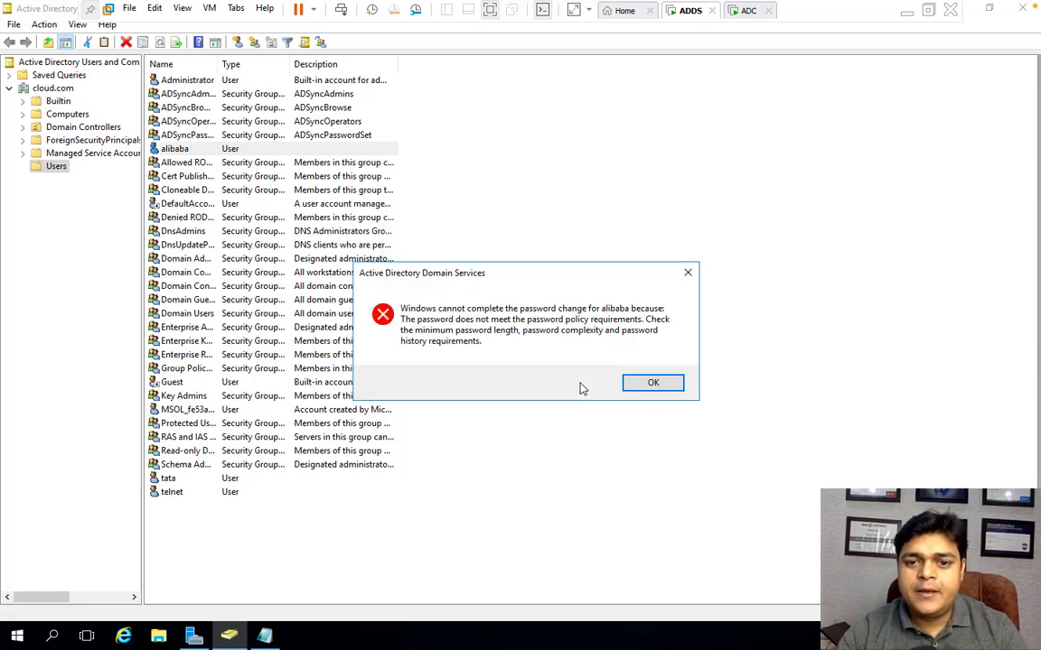
{"action": "left_click", "coordinate": [643, 384]}
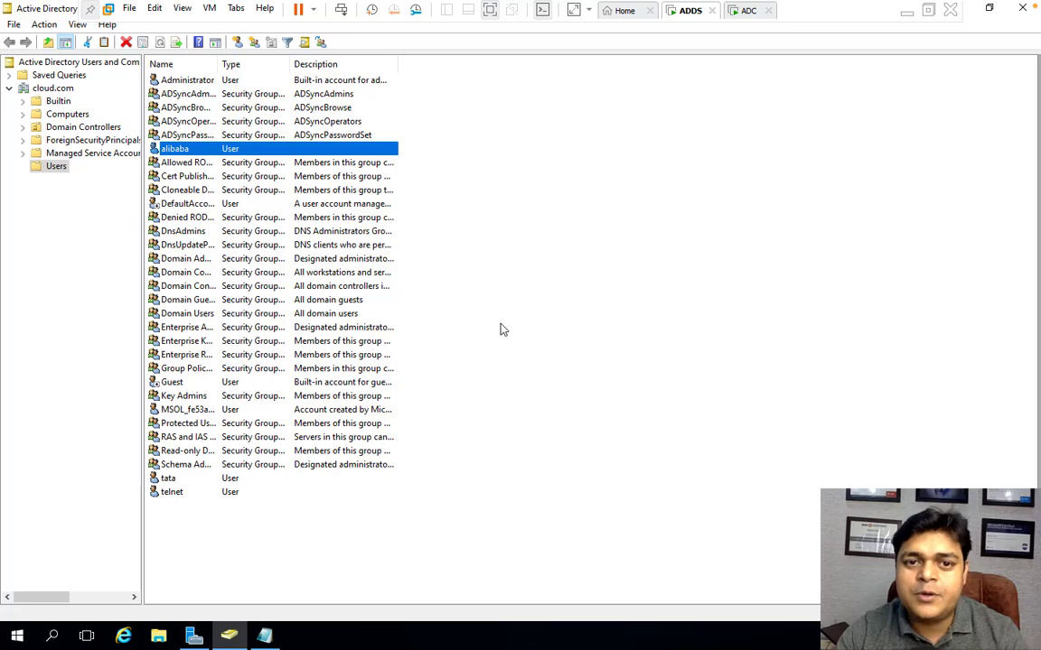
- Lengthen the candidate password in Notepad with the digits 90 and copy it again
{"action": "right_click", "coordinate": [254, 151]}
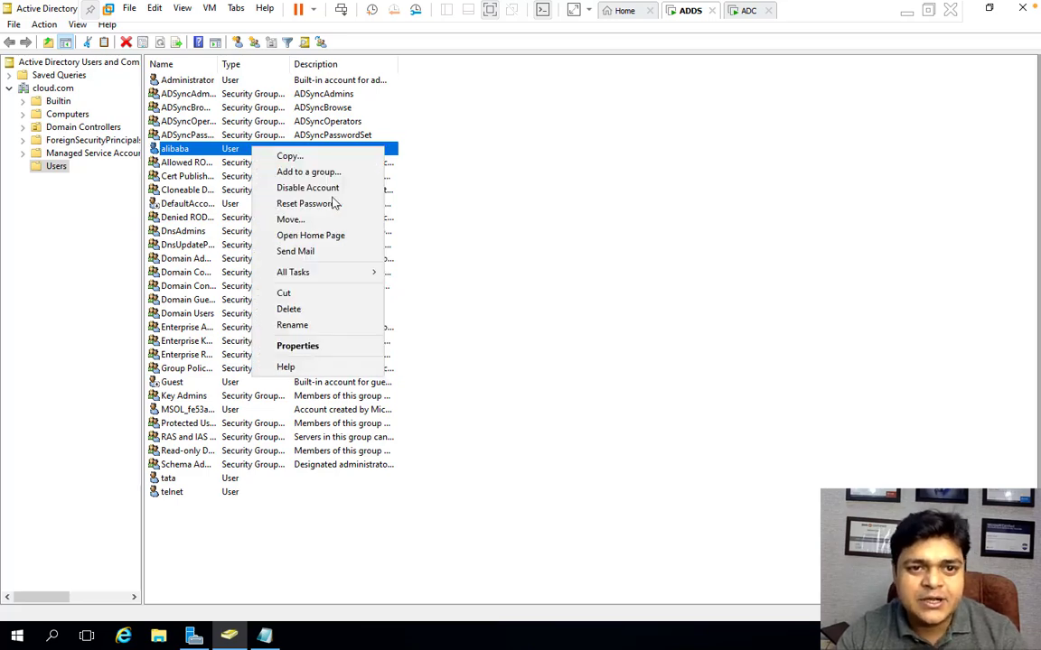
{"action": "left_click", "coordinate": [264, 637]}
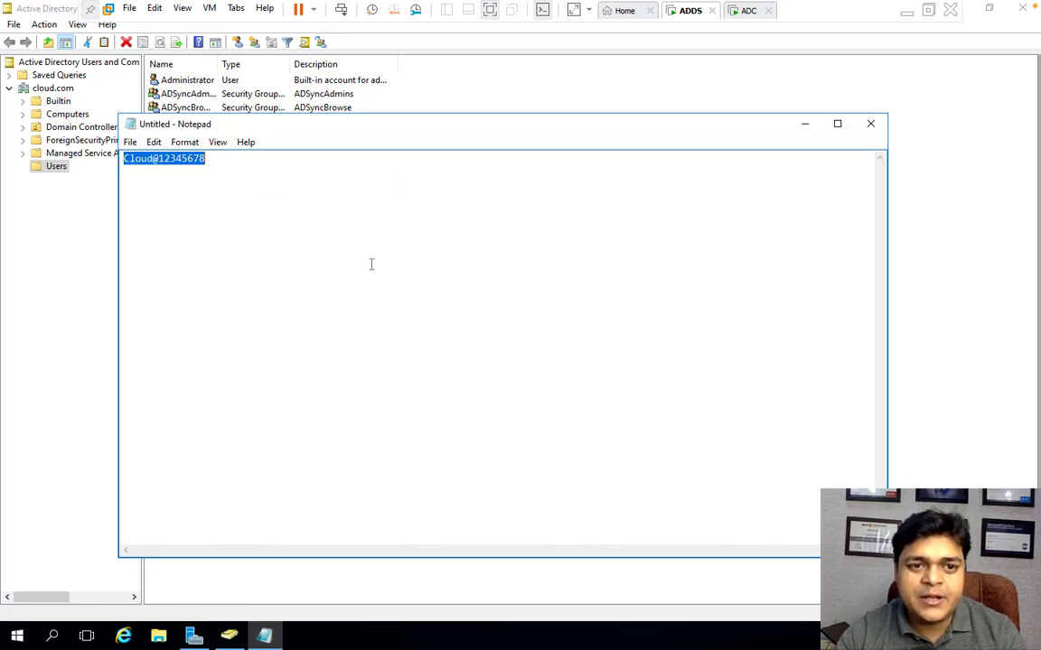
{"action": "left_click", "coordinate": [244, 170]}
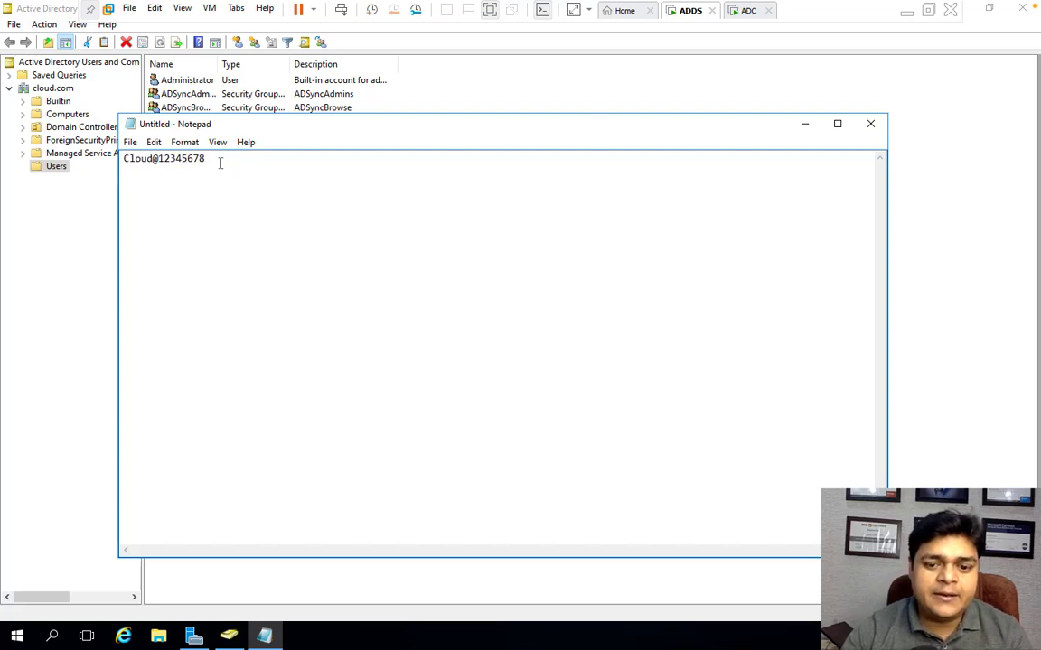
{"action": "type", "text": "90"}
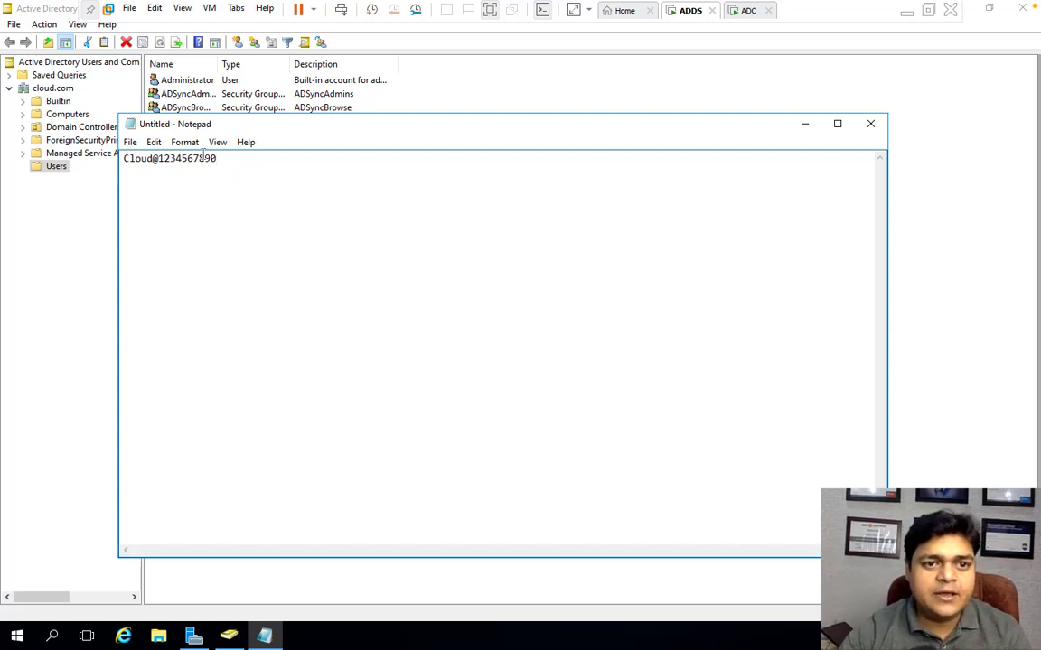
{"action": "left_click_drag", "start_coordinate": [231, 158], "coordinate": [124, 159]}
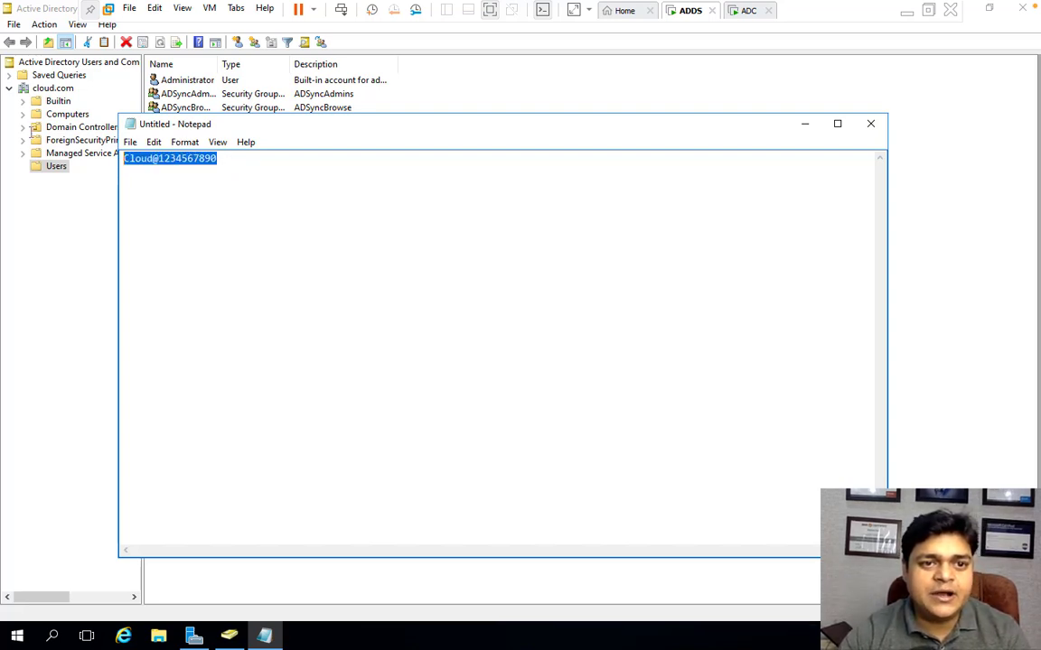
{"action": "right_click", "coordinate": [147, 162]}
{"action": "left_click", "coordinate": [181, 208]}
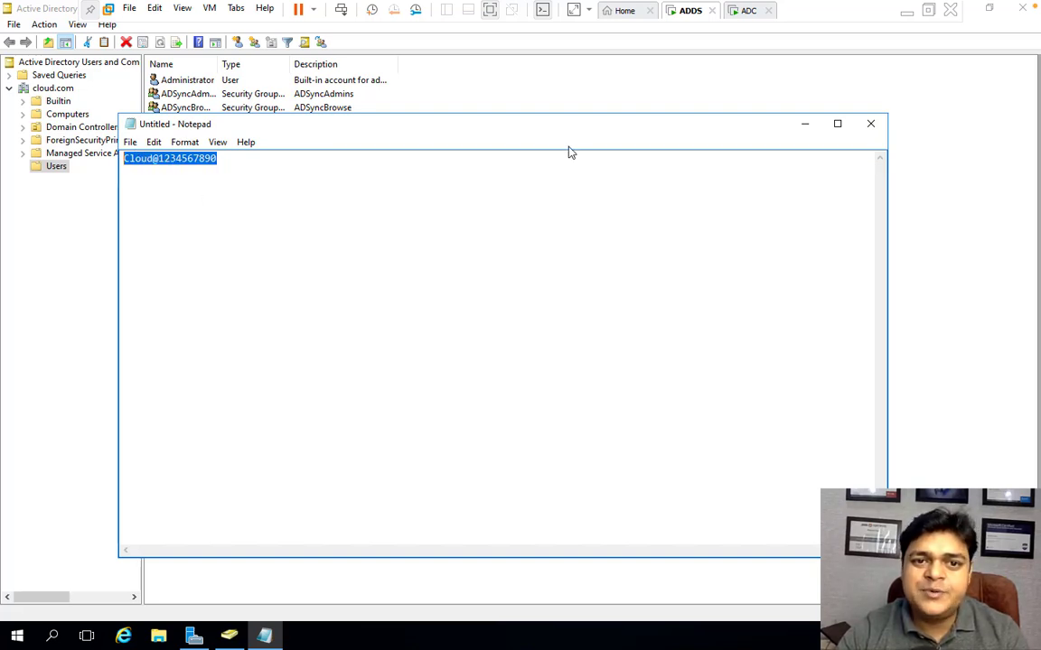
- Reset alibaba's password by pasting the lengthened password into both fields, and acknowledge the change
{"action": "left_click", "coordinate": [548, 102]}
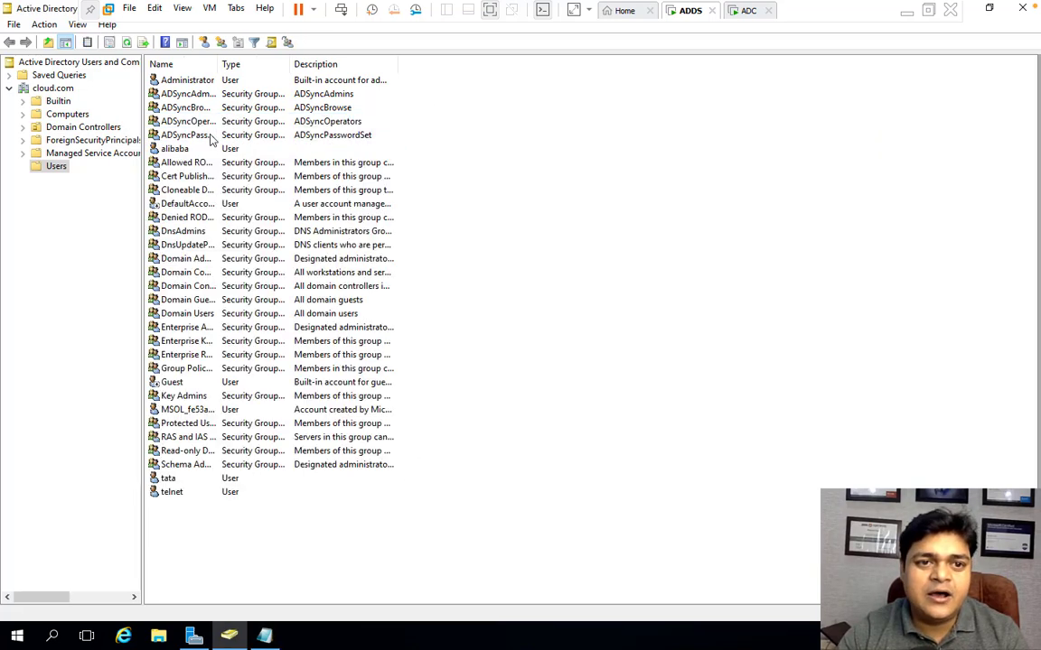
{"action": "right_click", "coordinate": [182, 150]}
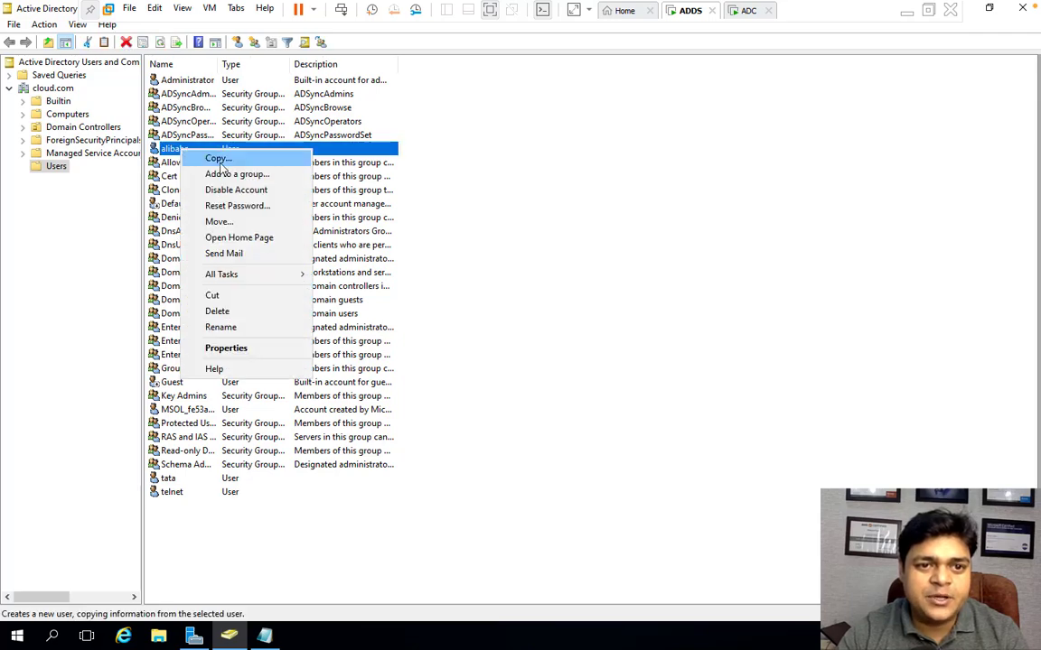
{"action": "left_click", "coordinate": [230, 207]}
{"action": "key", "text": "ctrl+v"}
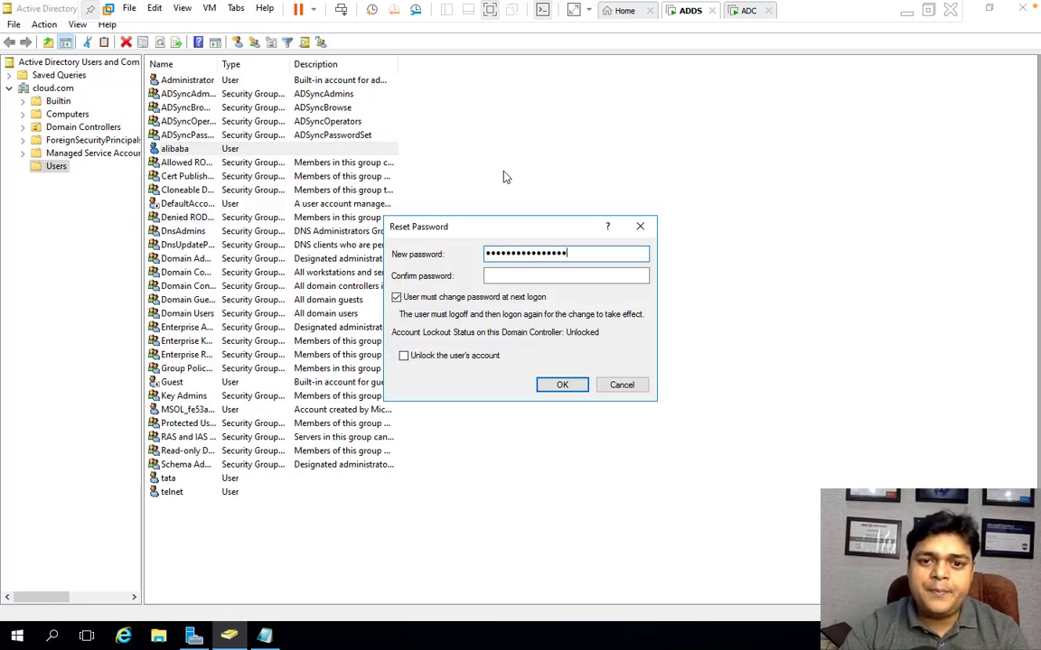
{"action": "left_click", "coordinate": [525, 275]}
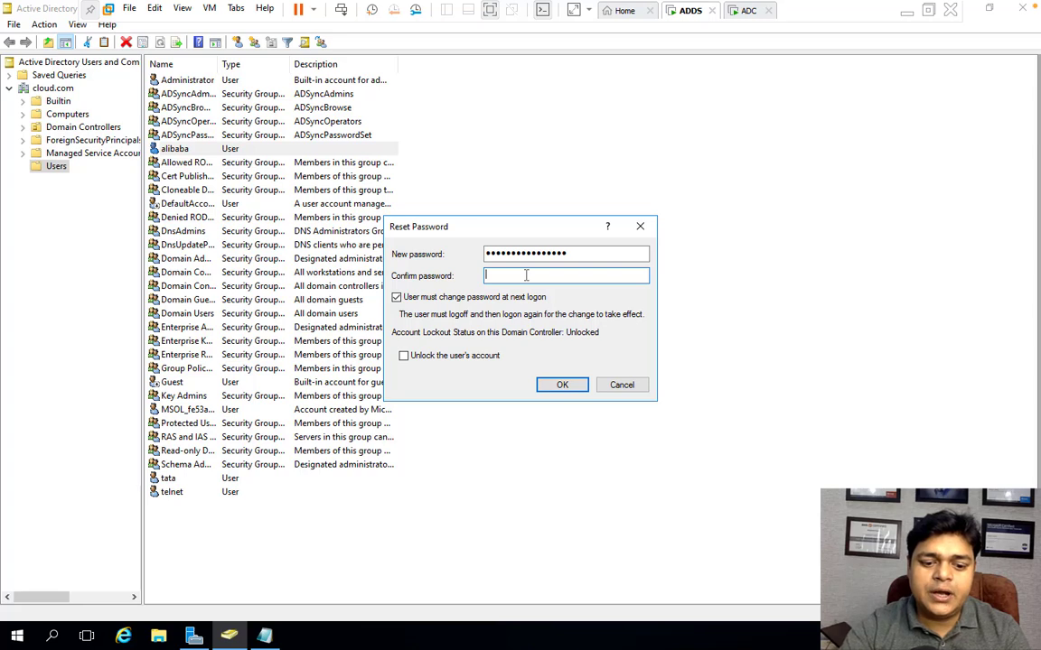
{"action": "key", "text": "ctrl+v"}
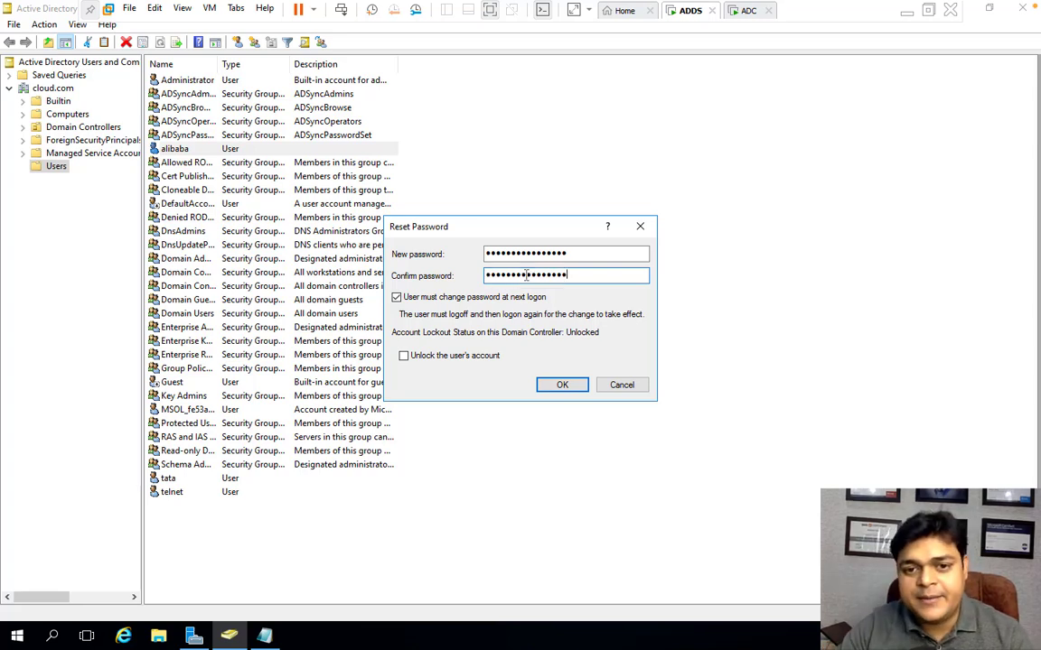
{"action": "left_click", "coordinate": [564, 387]}
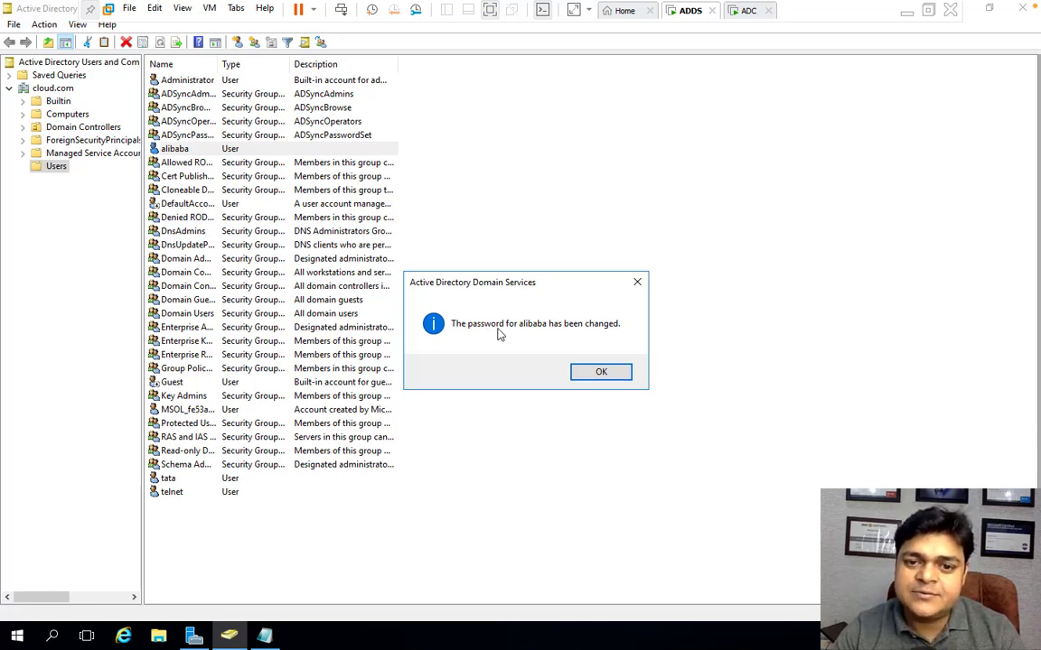
{"action": "left_click", "coordinate": [622, 373]}
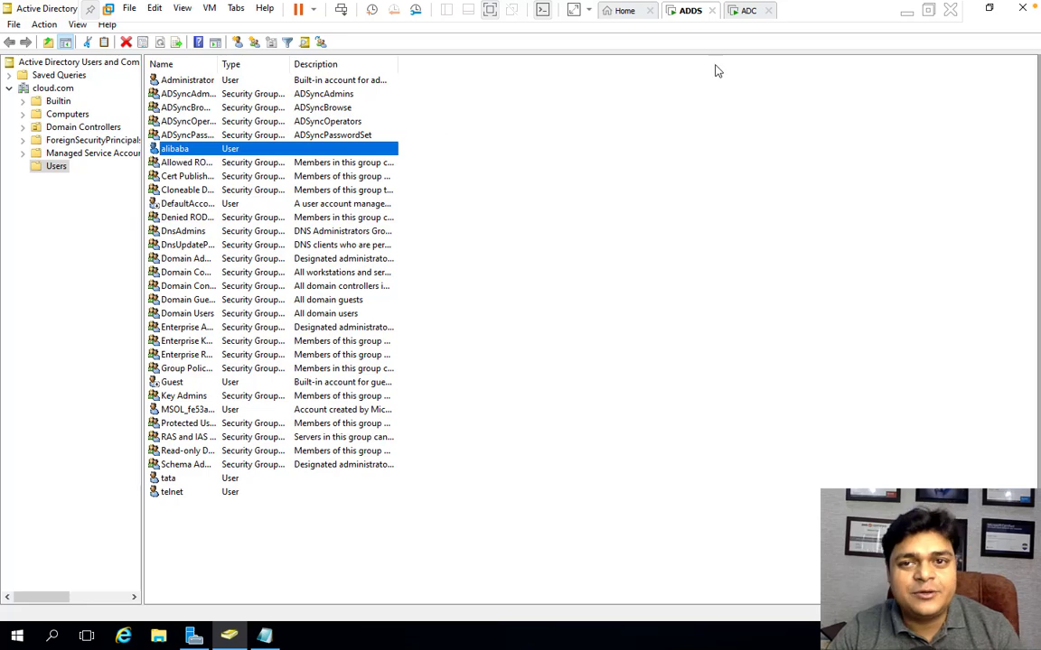
- Switch to the ADC virtual machine and bring up its sign-in screen
{"action": "left_click", "coordinate": [747, 11]}
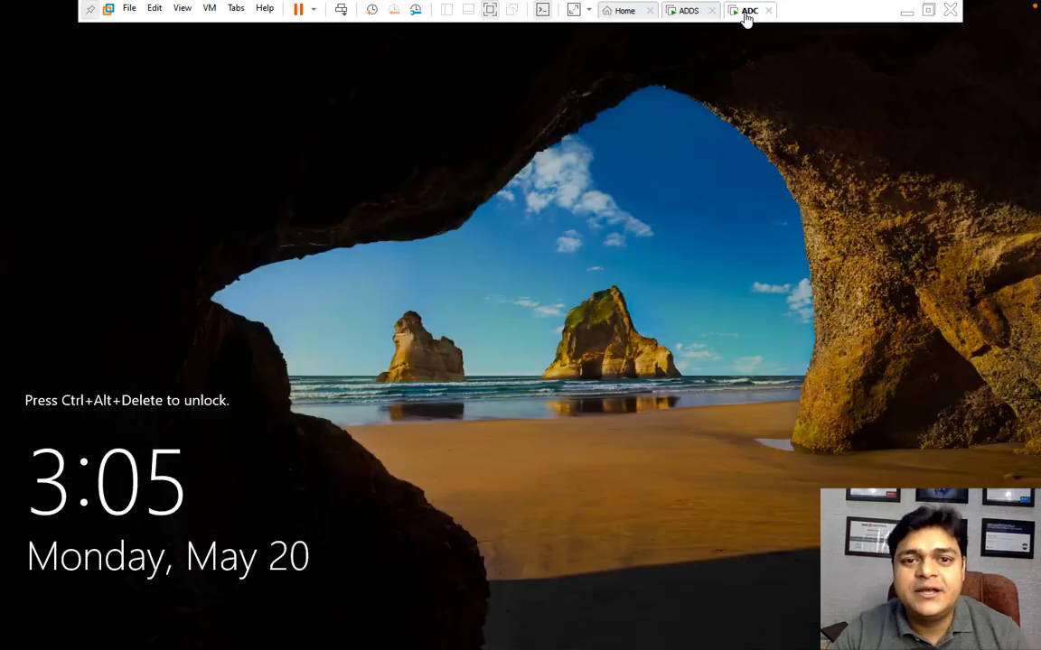
{"action": "left_click", "coordinate": [340, 9]}
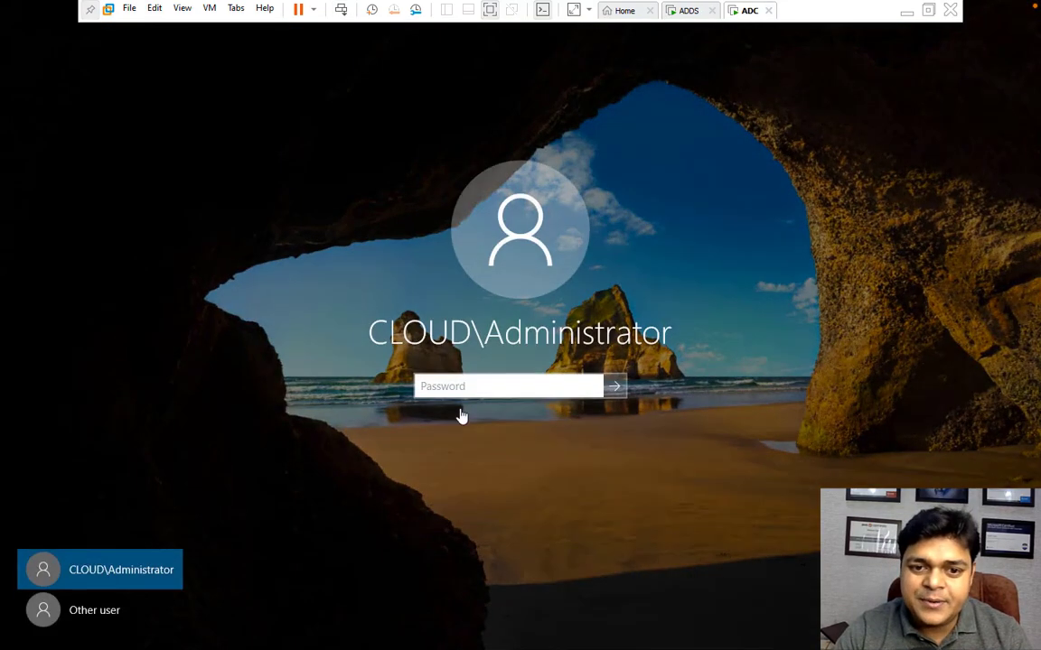
- Sign in to the ADC machine as CLOUD\Administrator with the account password and open Server Manager
{"action": "type", "text": "*******"}
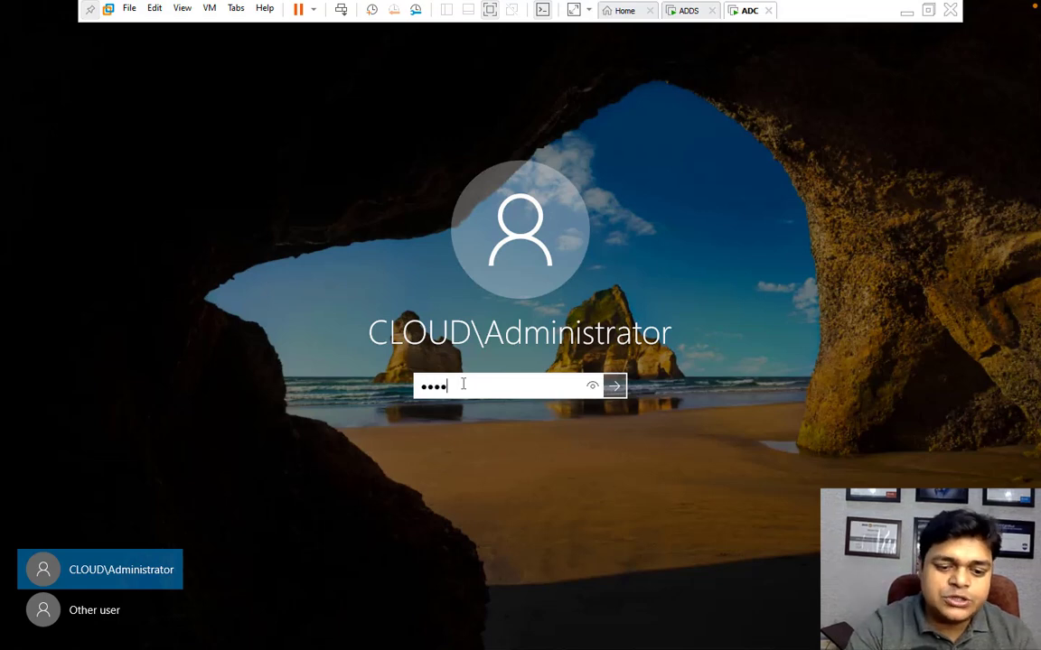
{"action": "key", "text": "Return"}
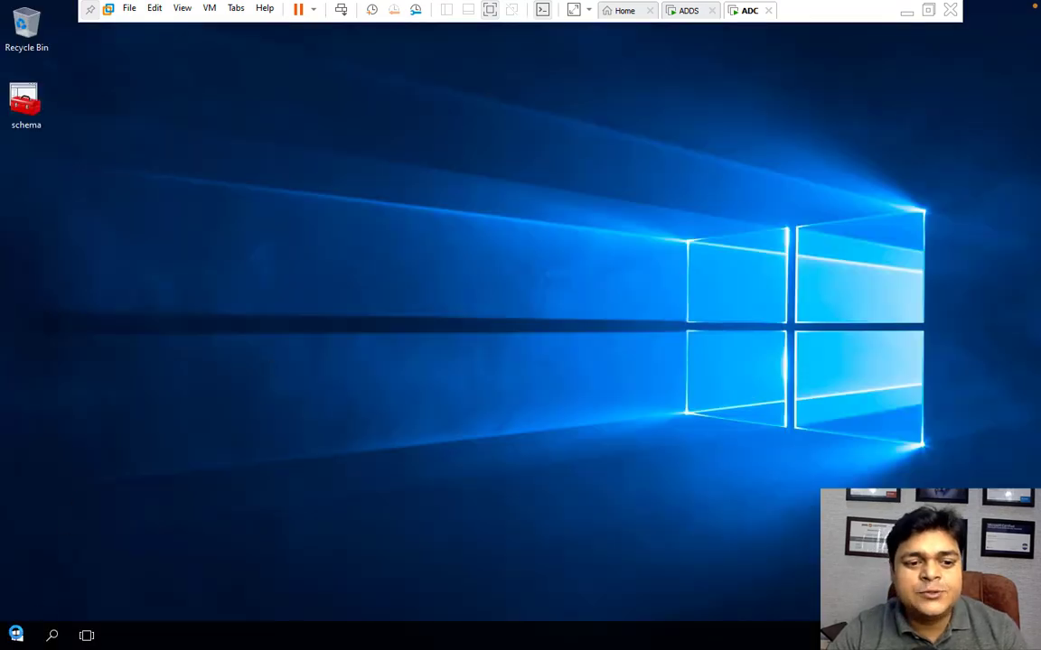
{"action": "key", "text": "super"}
{"action": "left_click", "coordinate": [578, 416]}
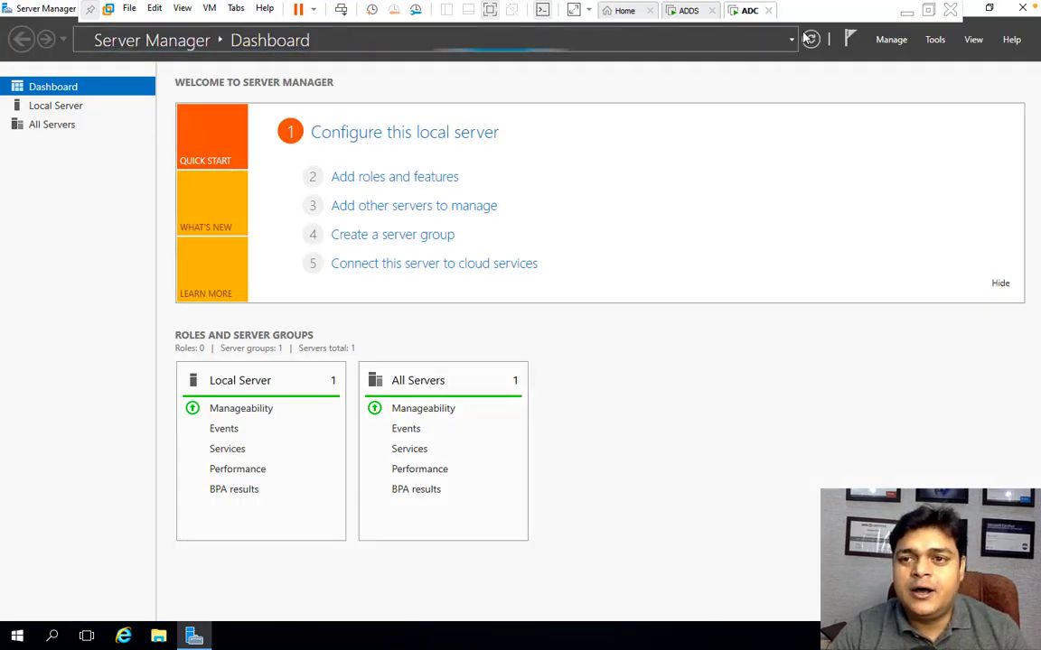
- Open Active Directory Administrative Center from Server Manager's tools and maximize its window
{"action": "left_click", "coordinate": [936, 40]}
{"action": "left_click", "coordinate": [903, 58]}
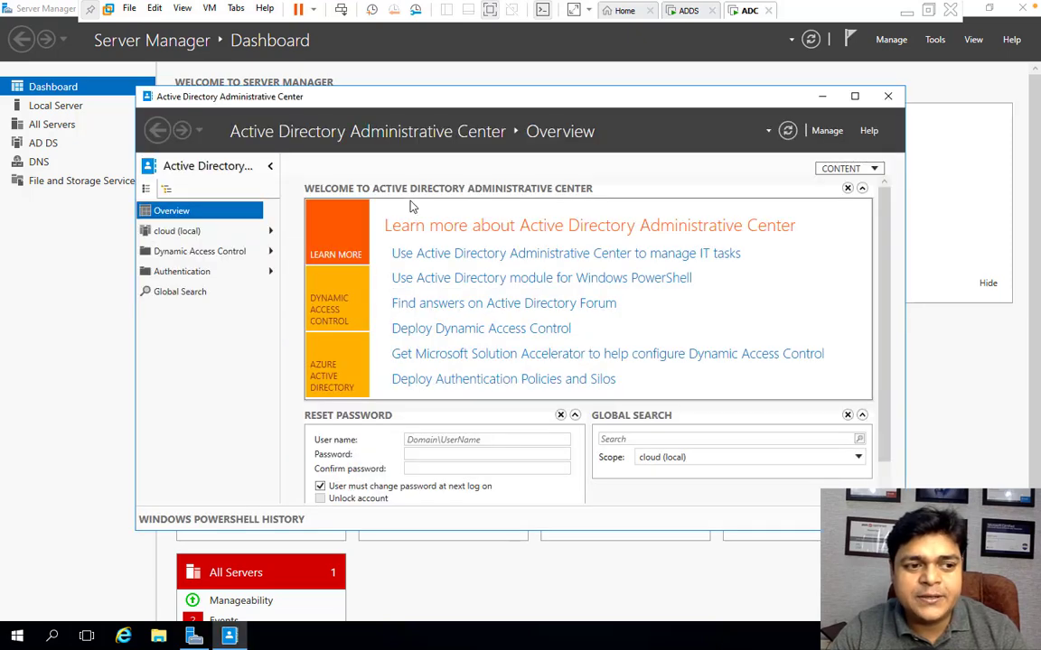
{"action": "left_click", "coordinate": [854, 94]}
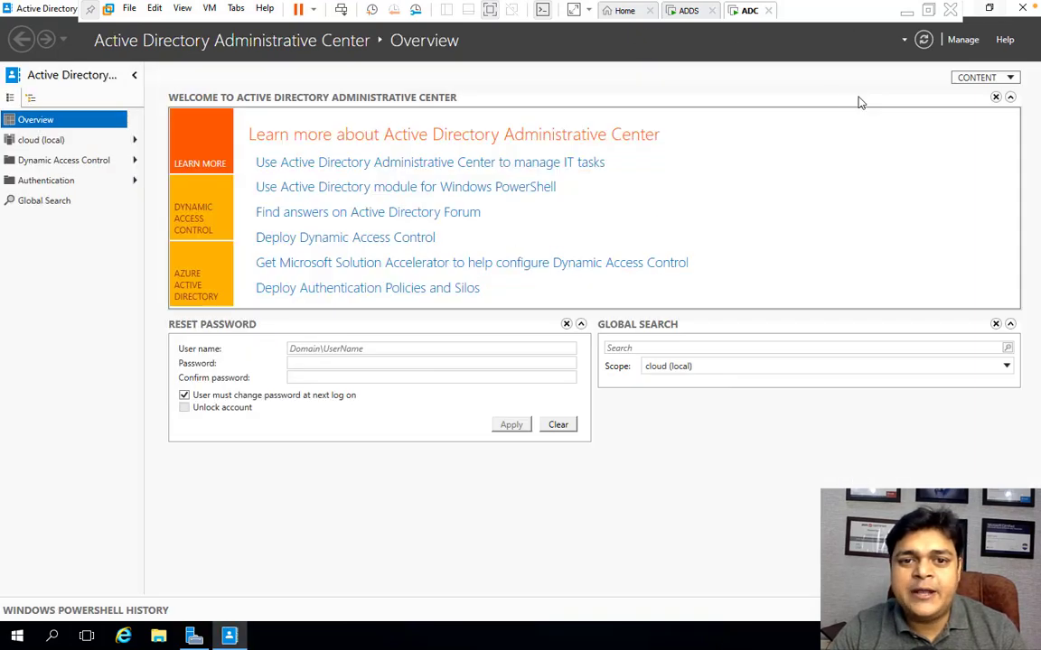
- Try to enable the Recycle Bin for the cloud (local) domain, confirming the prompt and dismissing the error
{"action": "left_click", "coordinate": [42, 141]}
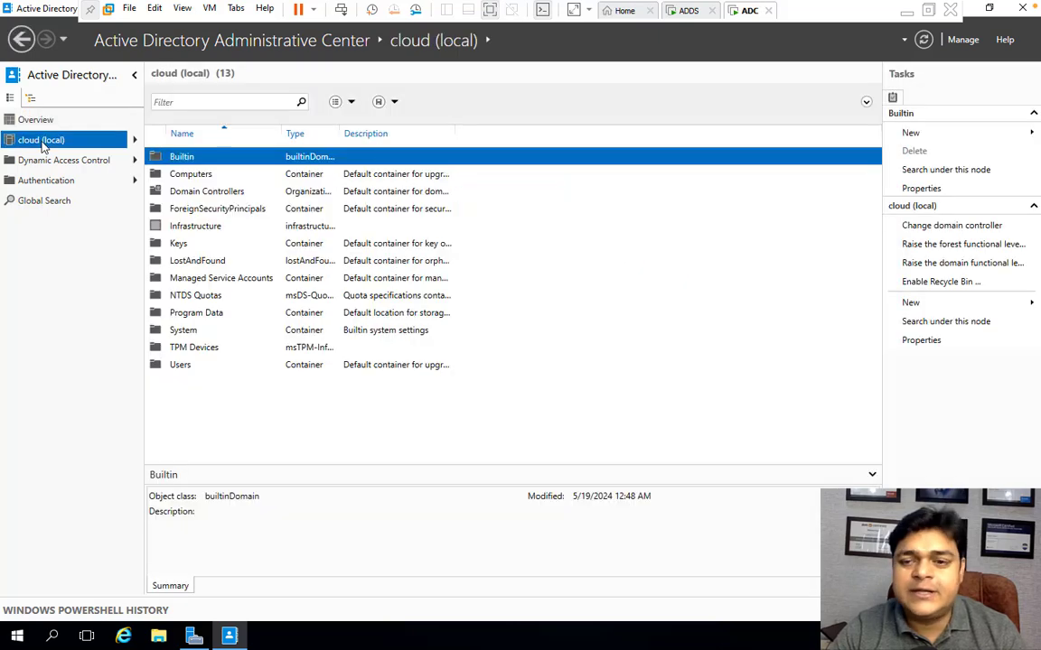
{"action": "left_click", "coordinate": [929, 284]}
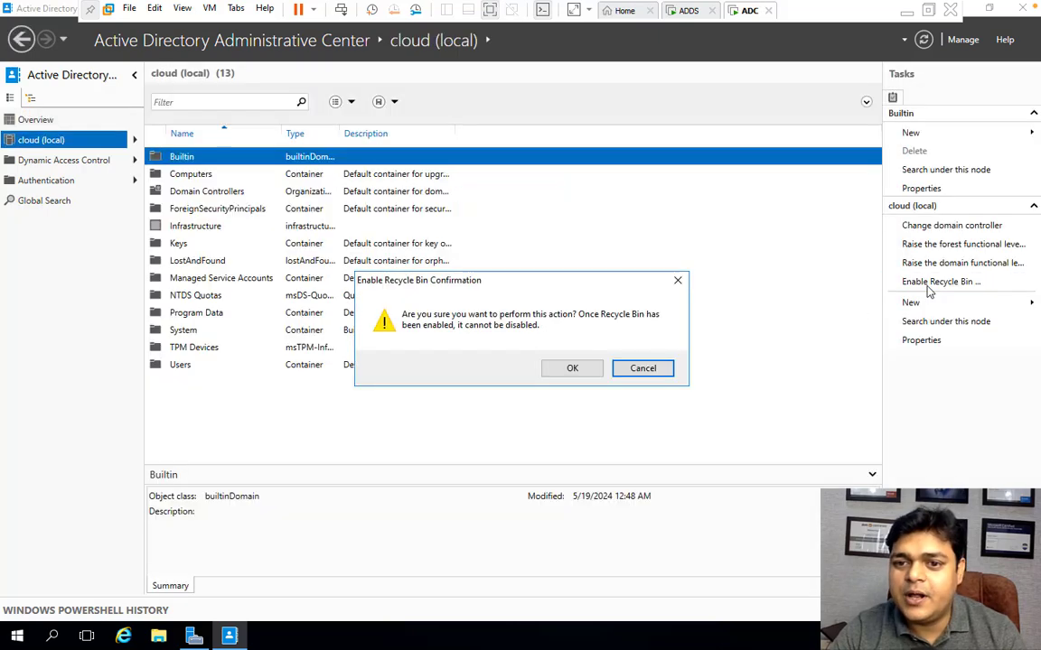
{"action": "left_click", "coordinate": [573, 367]}
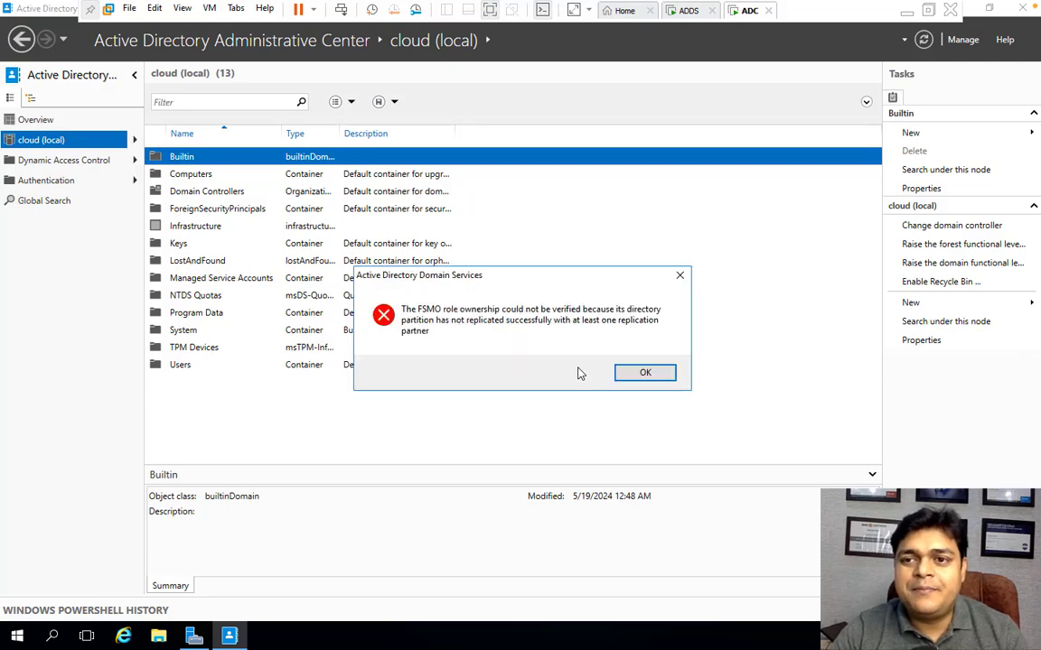
{"action": "left_click", "coordinate": [648, 373]}
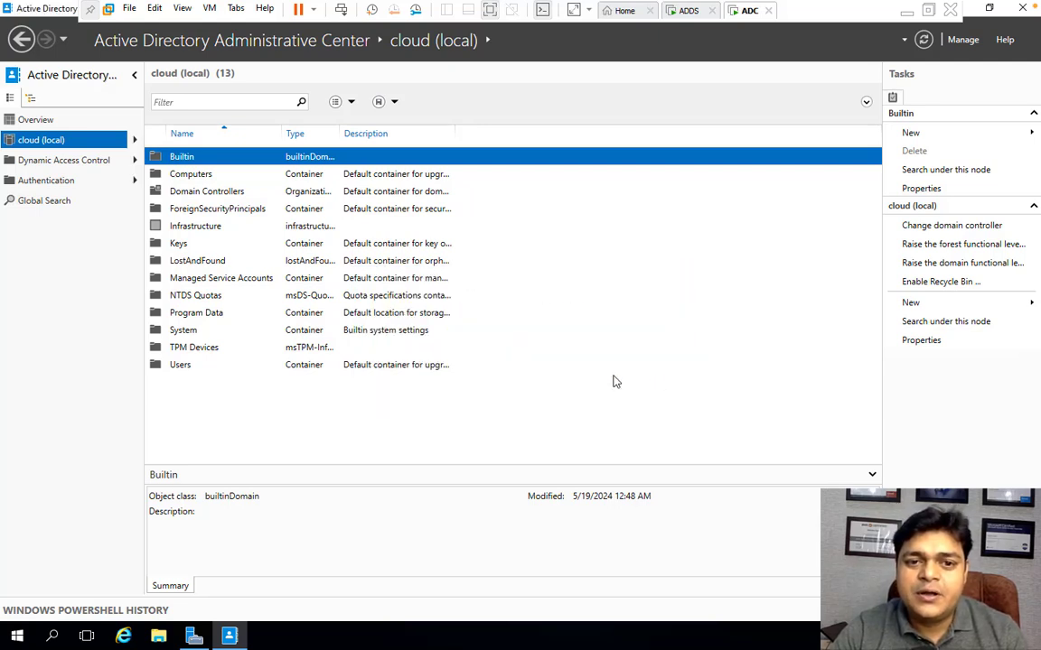
- Refresh the console and try enabling the Recycle Bin again, confirming and dismissing the error
{"action": "left_click", "coordinate": [924, 40]}
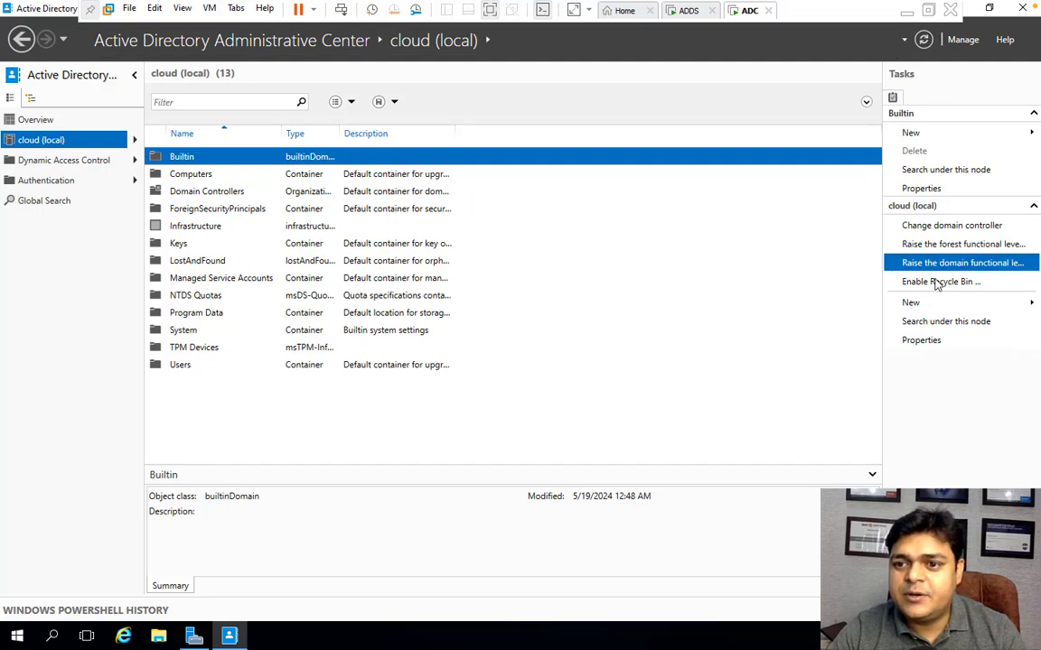
{"action": "left_click", "coordinate": [939, 282]}
{"action": "left_click", "coordinate": [572, 370]}
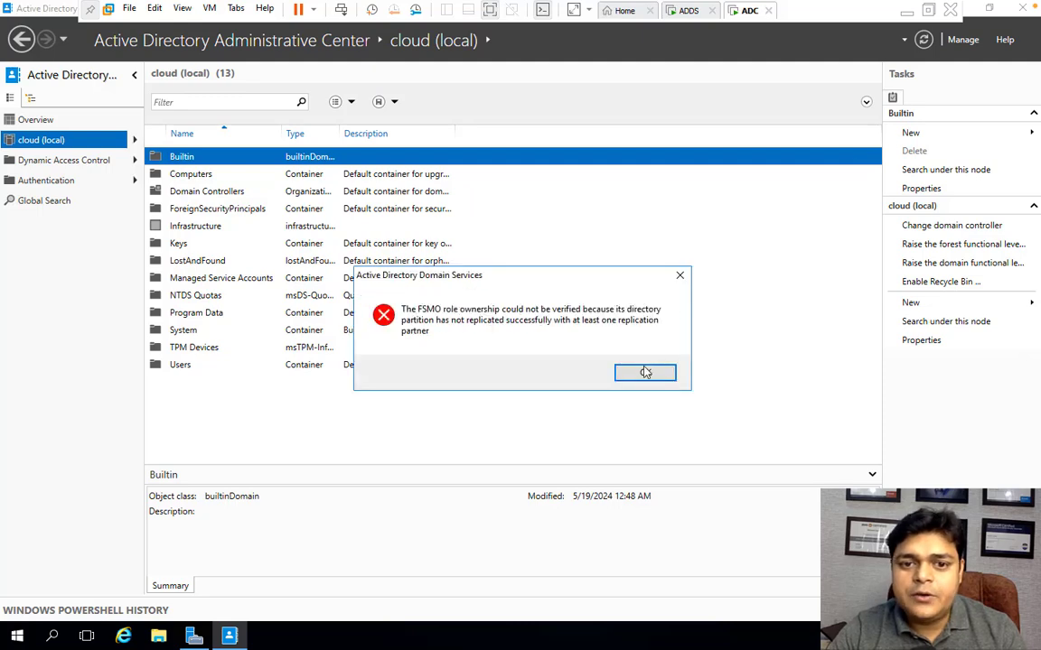
{"action": "left_click", "coordinate": [645, 373]}
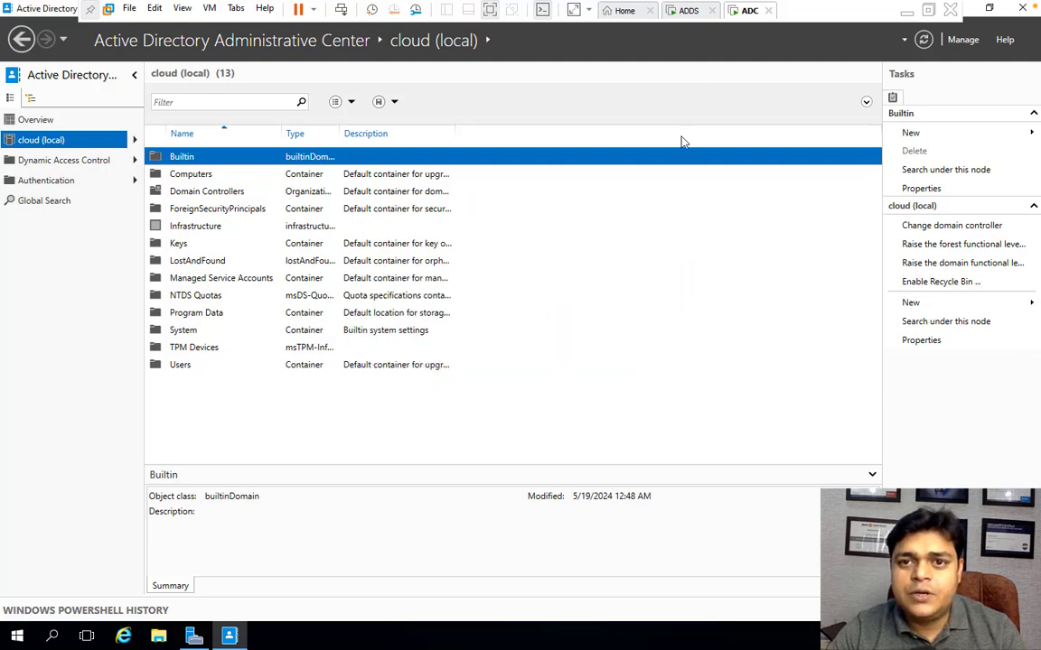
- Switch to the ADDS virtual machine's Users list, then leave the VM for the host desktop
{"action": "left_click", "coordinate": [689, 12]}
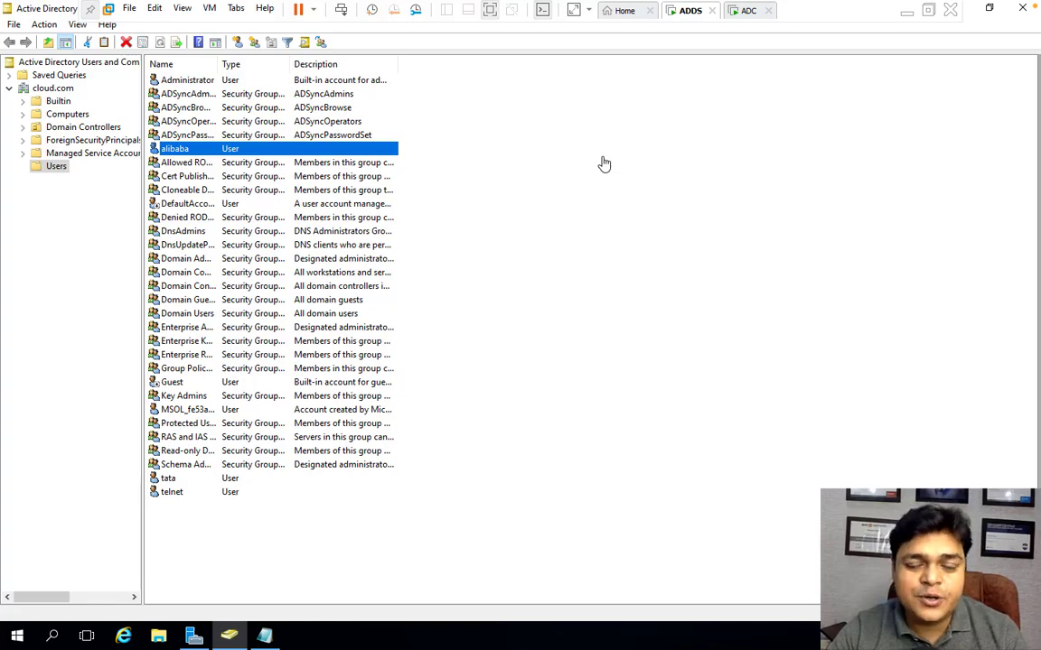
{"action": "key", "text": "ctrl+Left"}
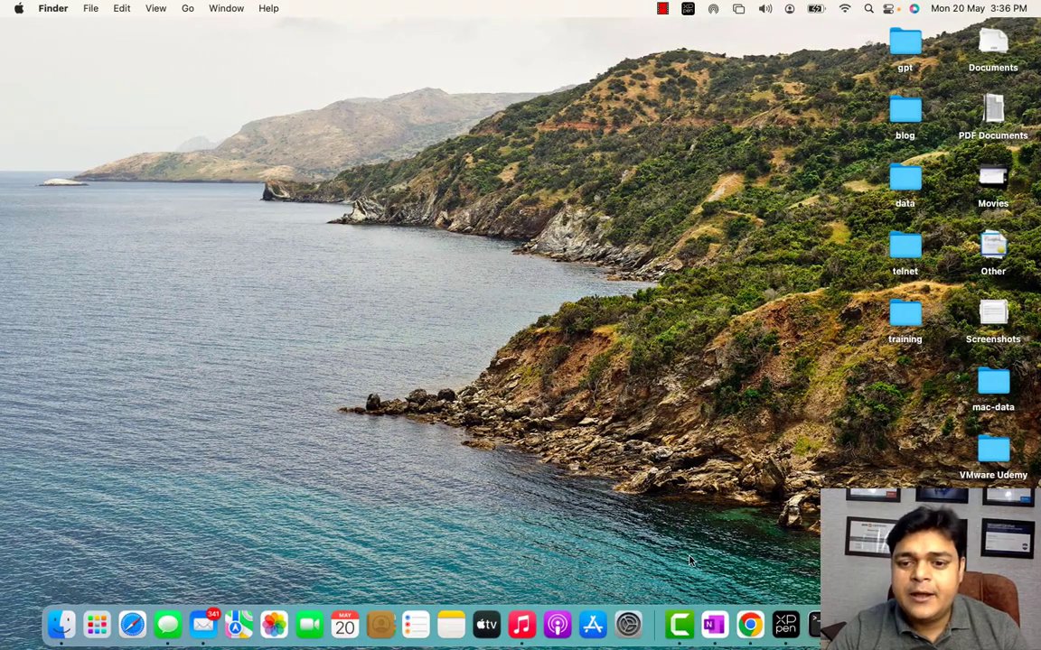